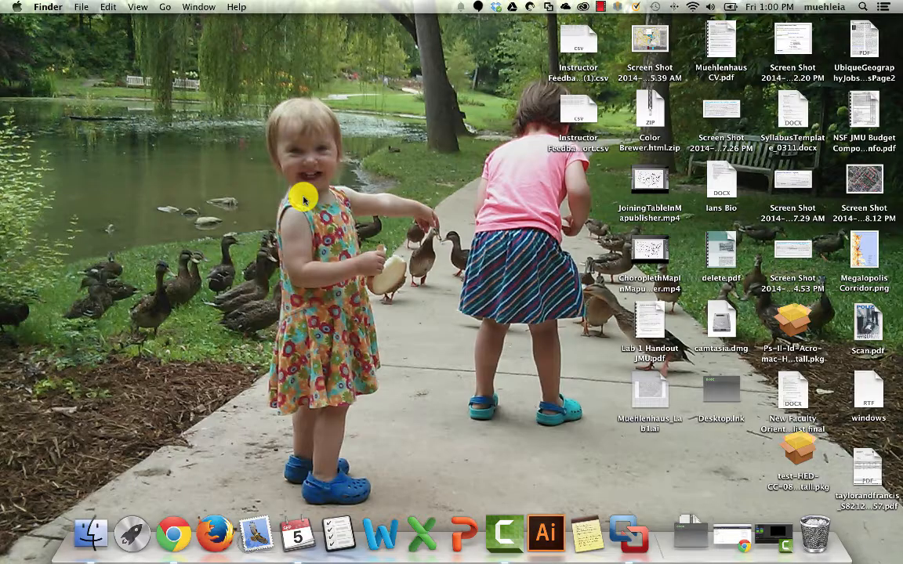
Step: Switch to ArcMap and add the ne_10m_graticules_5.shp layer from the ne_10m_graticules_all folder in Lab2projections
{"action": "key", "text": "ctrl+Right"}
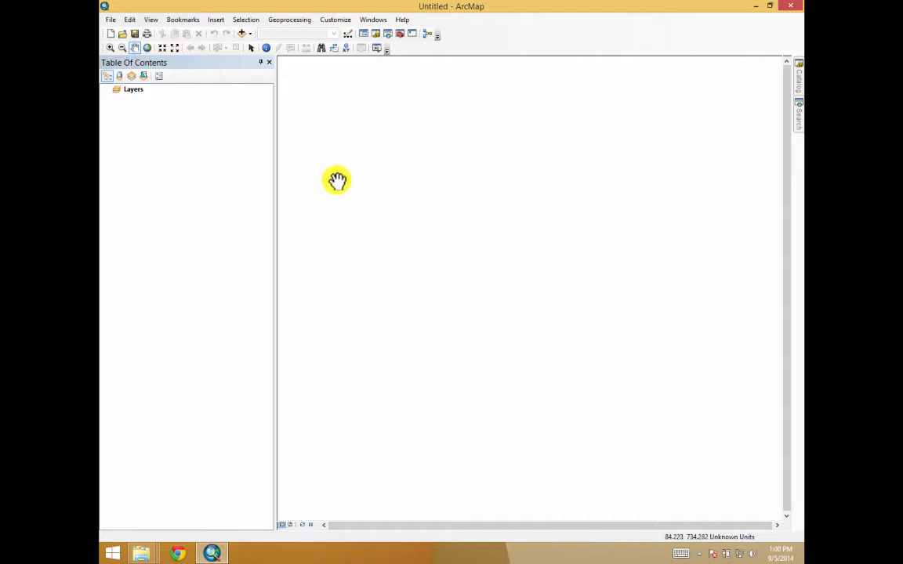
{"action": "left_click", "coordinate": [250, 34]}
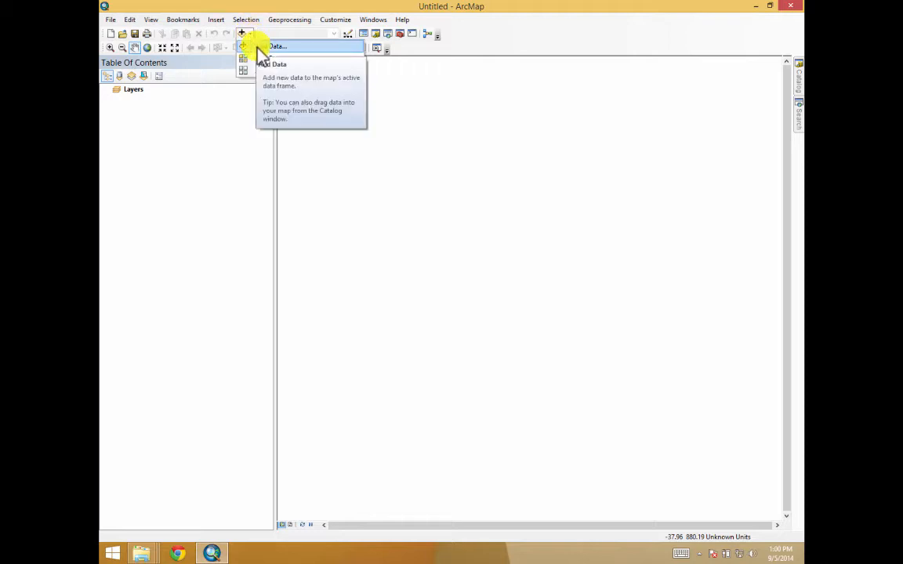
{"action": "left_click", "coordinate": [258, 47]}
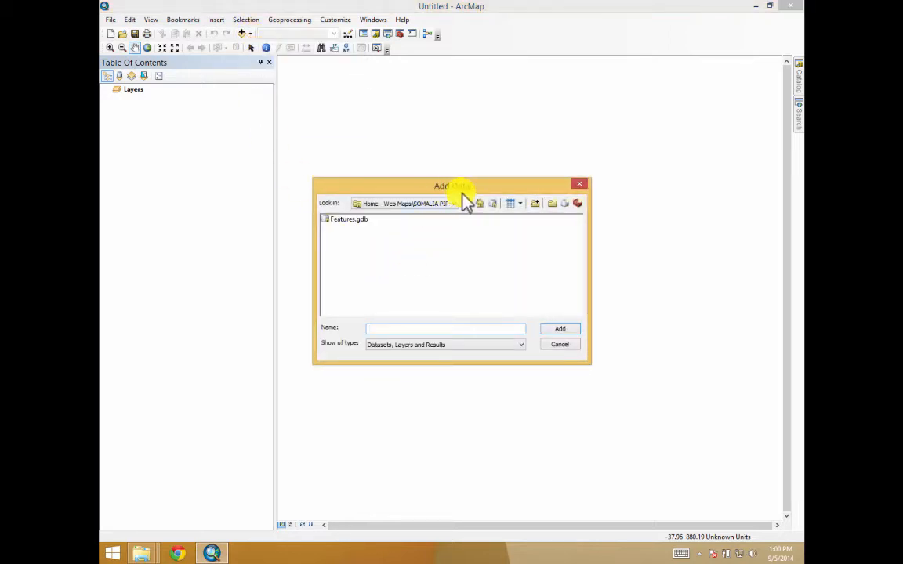
{"action": "left_click_drag", "start_coordinate": [463, 195], "coordinate": [467, 18]}
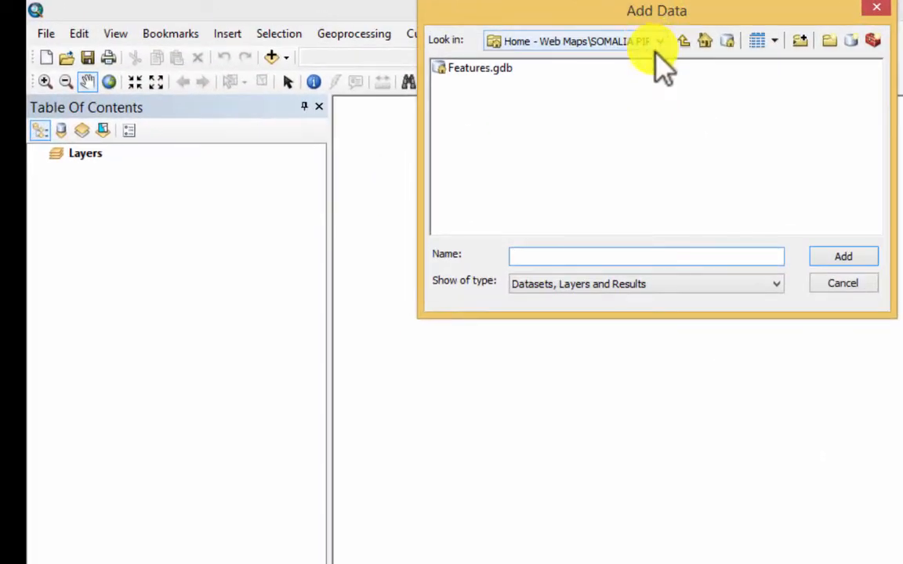
{"action": "left_click", "coordinate": [633, 44]}
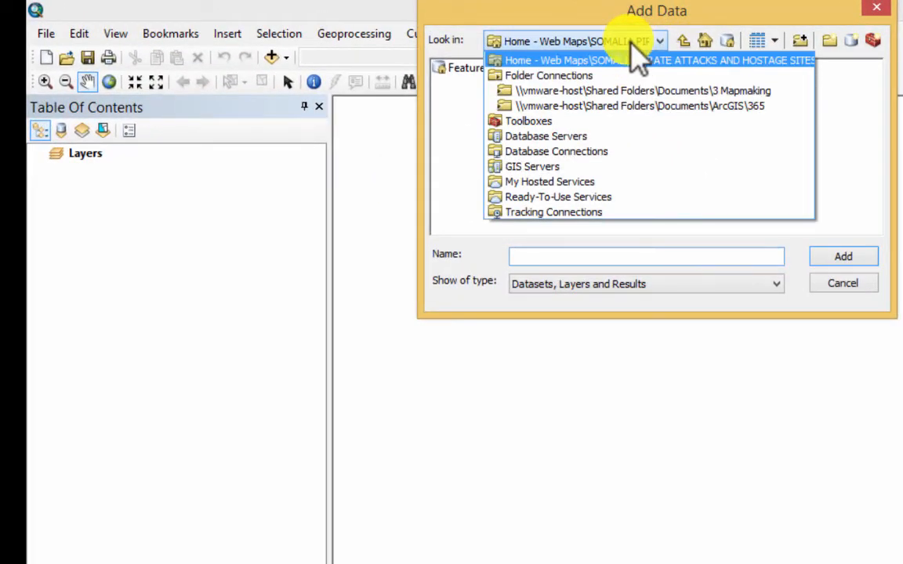
{"action": "left_click", "coordinate": [636, 119]}
{"action": "double_click", "coordinate": [488, 68]}
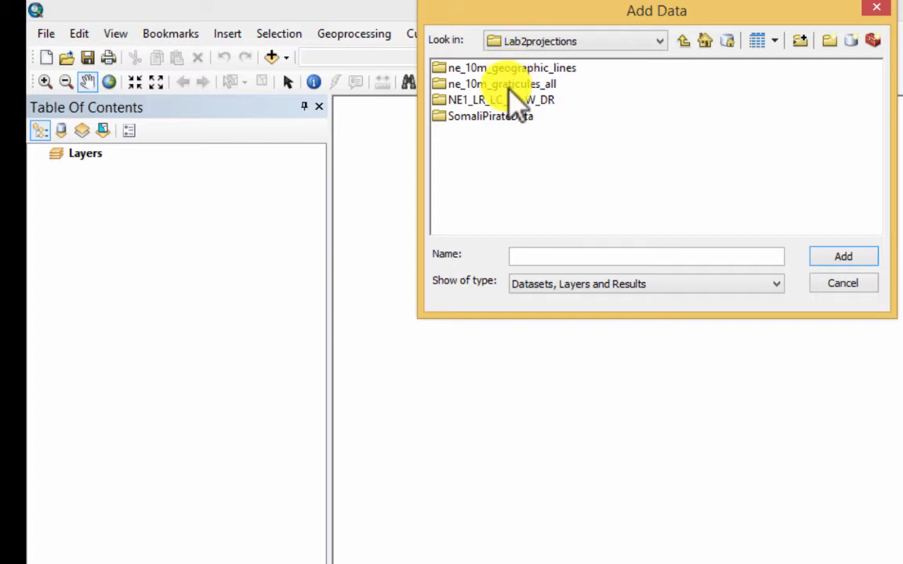
{"action": "double_click", "coordinate": [508, 84]}
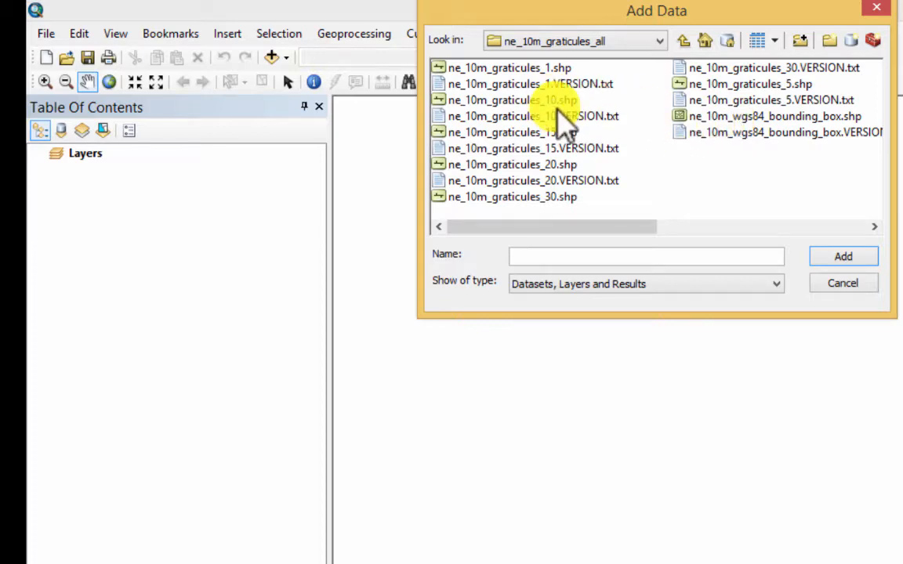
{"action": "left_click", "coordinate": [772, 85]}
{"action": "left_click", "coordinate": [680, 205]}
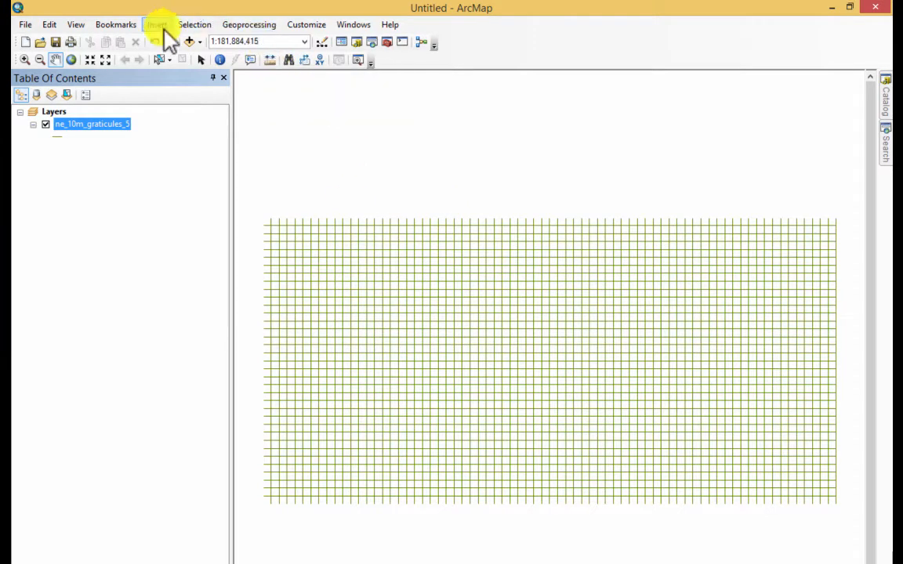
Step: Add the NE1_LR_LC_SR_W_DR.tif raster from the NE1_LR_LC_SR_W_DR folder to the map
{"action": "left_click", "coordinate": [200, 41]}
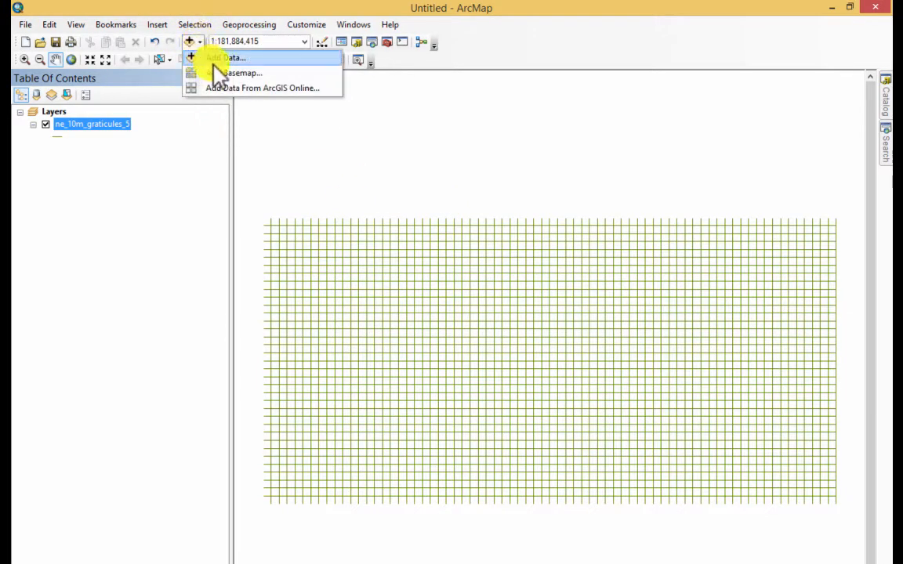
{"action": "left_click", "coordinate": [217, 59]}
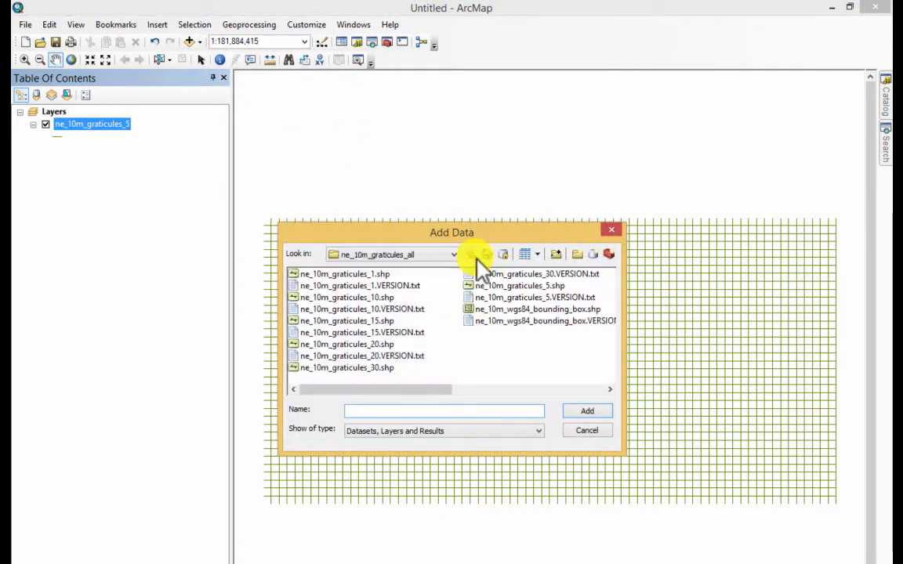
{"action": "left_click", "coordinate": [471, 254]}
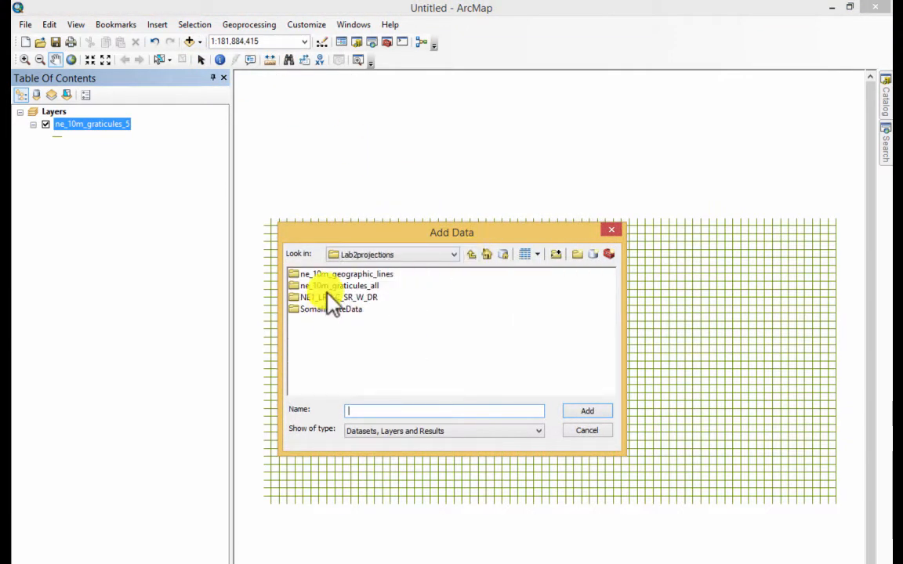
{"action": "double_click", "coordinate": [329, 297]}
{"action": "left_click", "coordinate": [329, 276]}
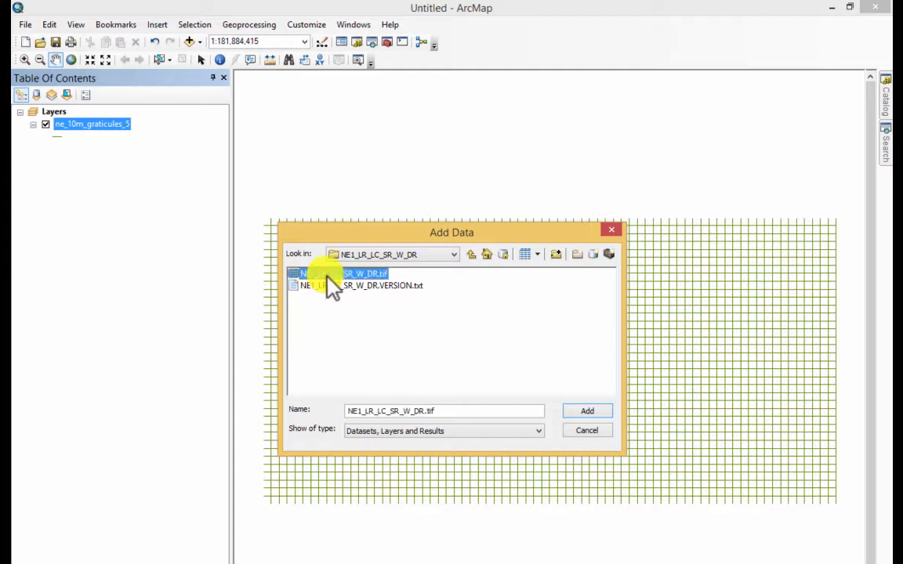
{"action": "left_click", "coordinate": [587, 412]}
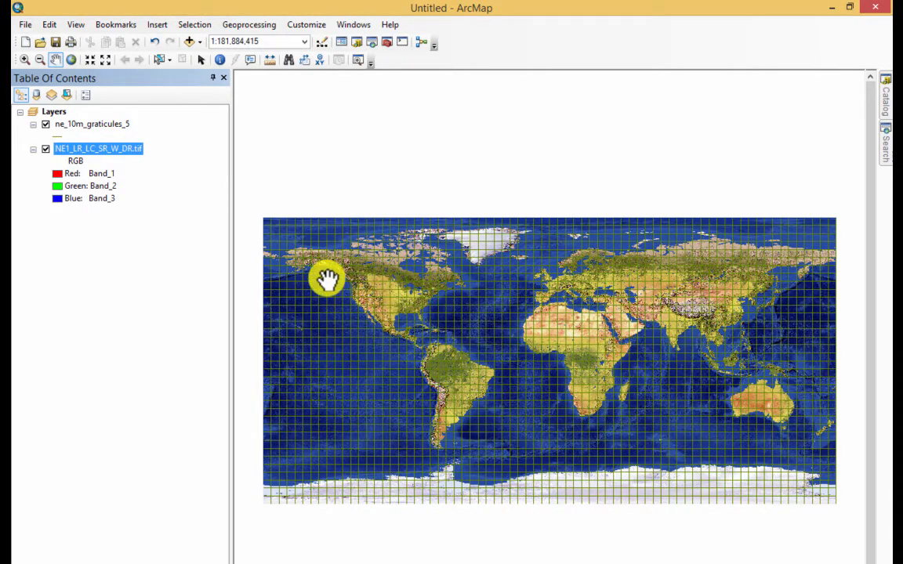
Step: Change the line color of the ne_10m_graticules_5 layer to white
{"action": "right_click", "coordinate": [93, 148]}
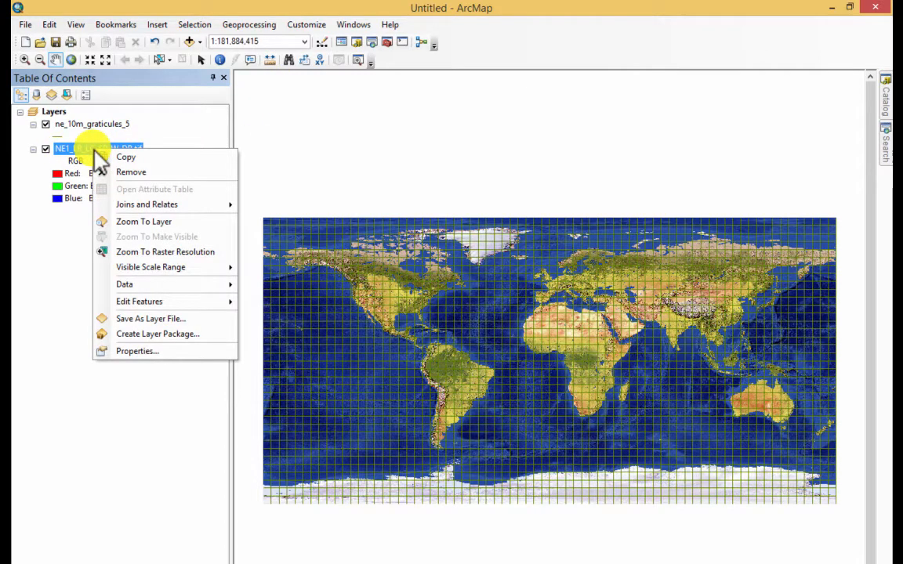
{"action": "left_click", "coordinate": [203, 98]}
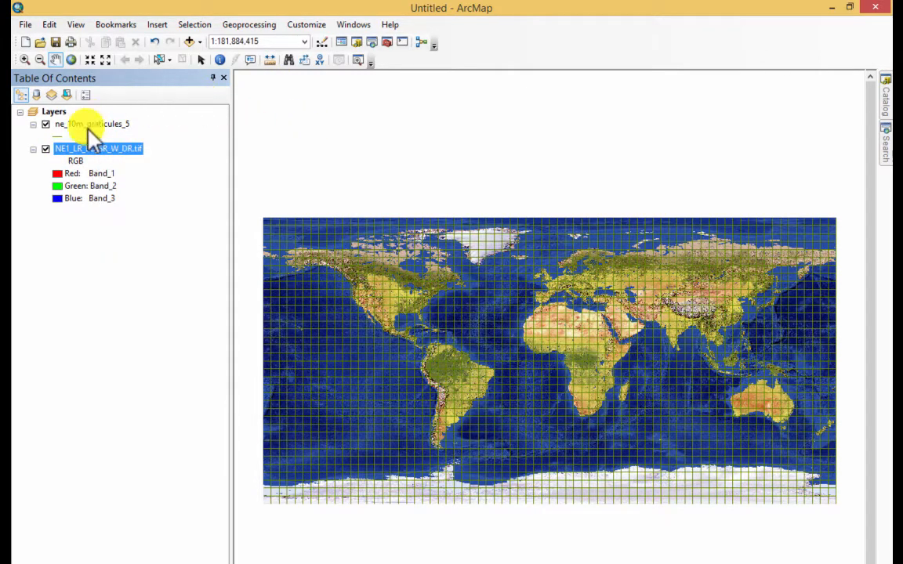
{"action": "left_click", "coordinate": [59, 136]}
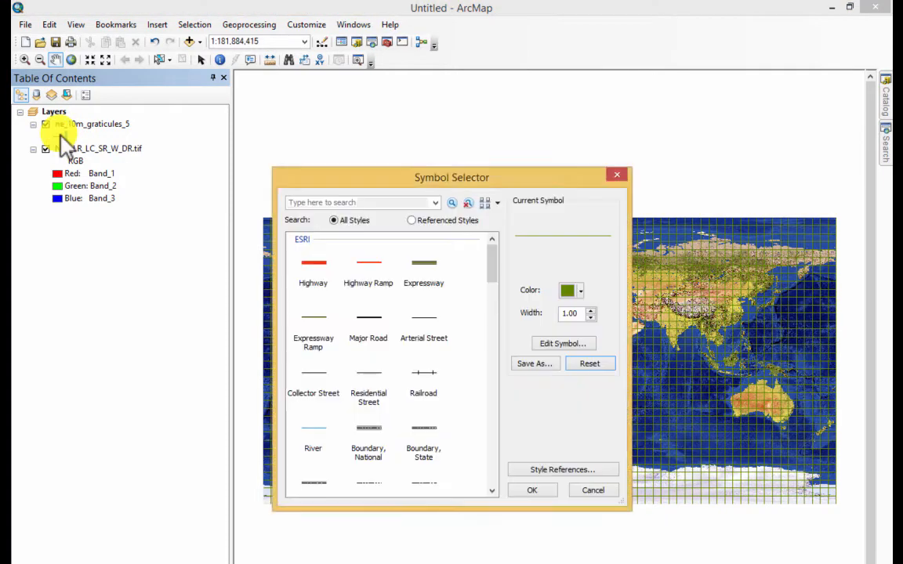
{"action": "left_click", "coordinate": [583, 291]}
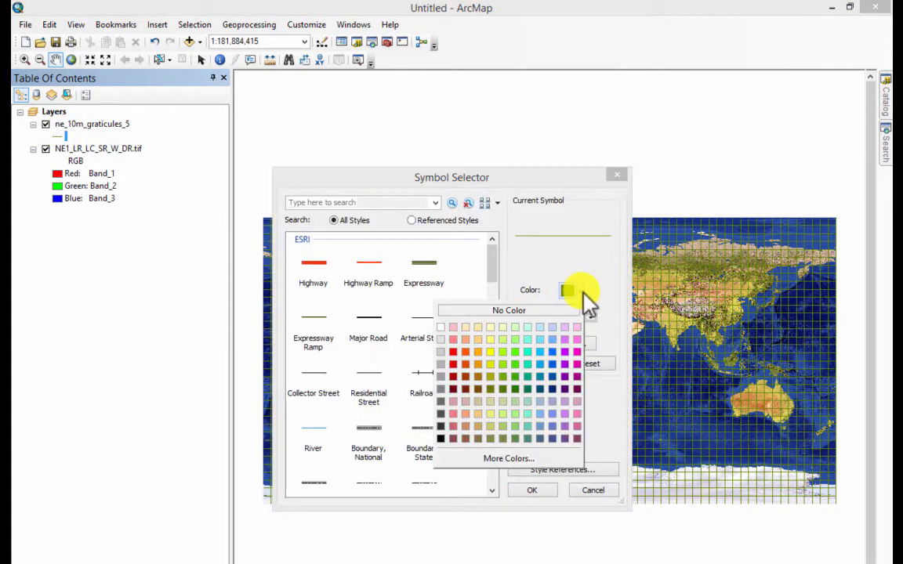
{"action": "left_click", "coordinate": [445, 329]}
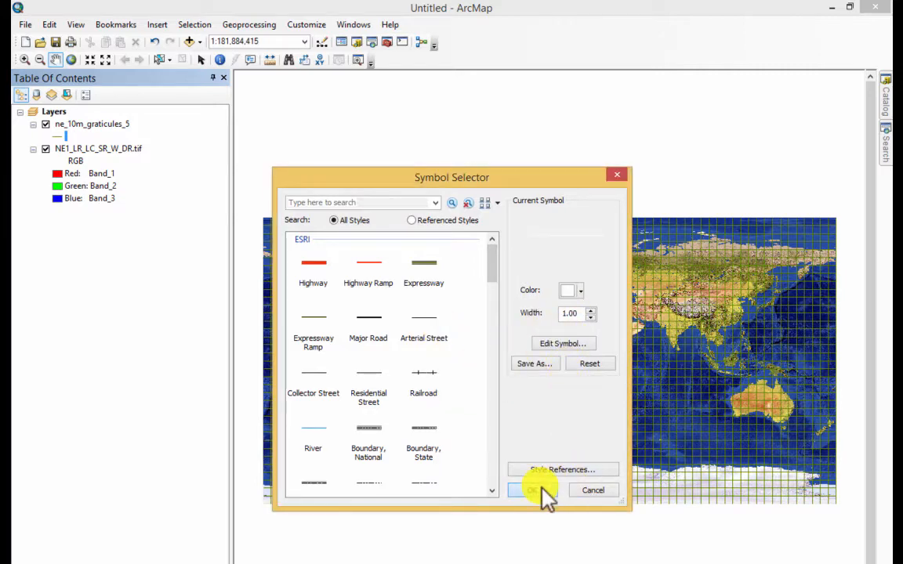
{"action": "left_click", "coordinate": [541, 487]}
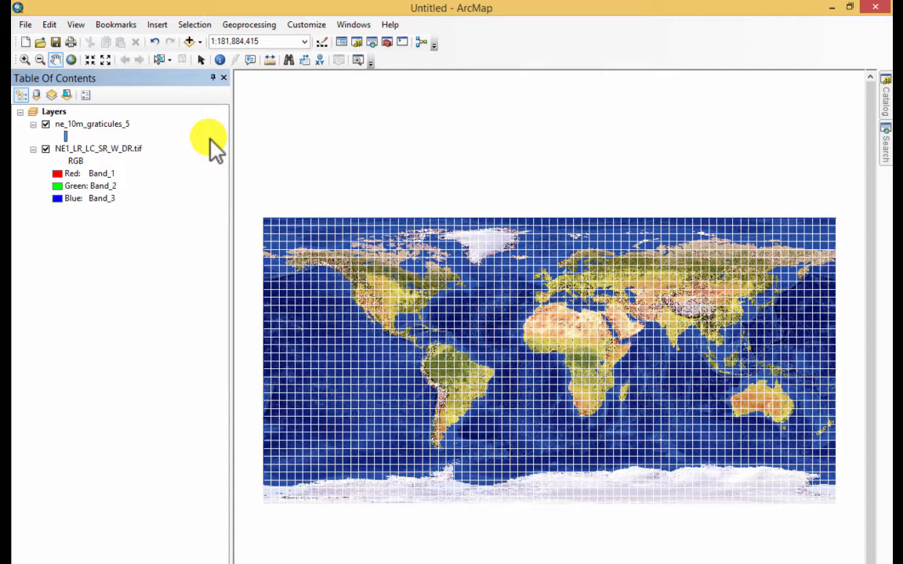
Step: Open the data frame's properties and set its name to "Fun with Projections"
{"action": "right_click", "coordinate": [49, 111]}
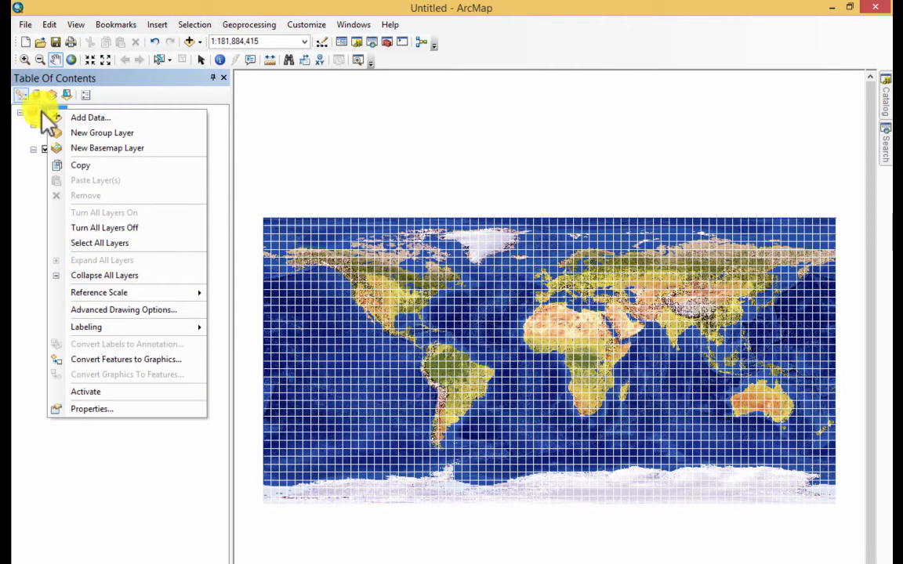
{"action": "left_click", "coordinate": [92, 409]}
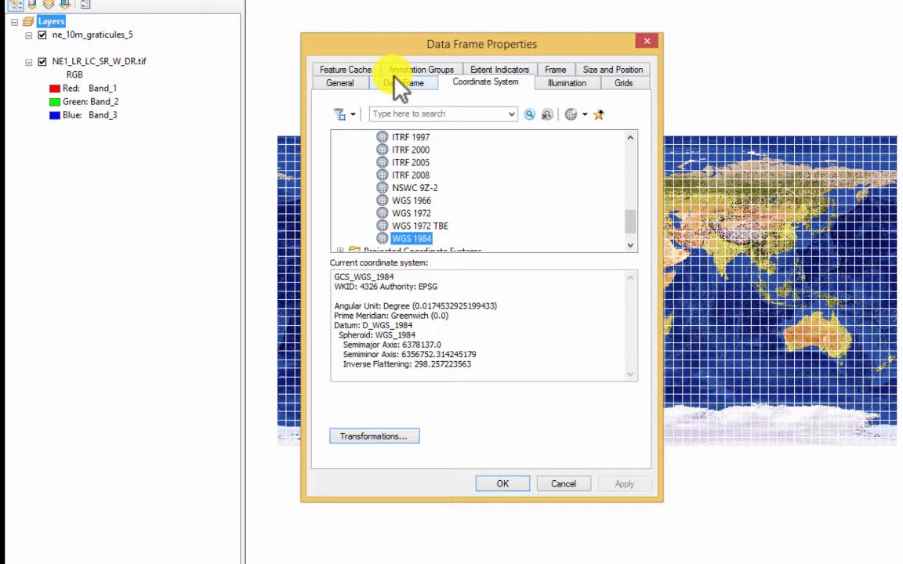
{"action": "left_click", "coordinate": [342, 84]}
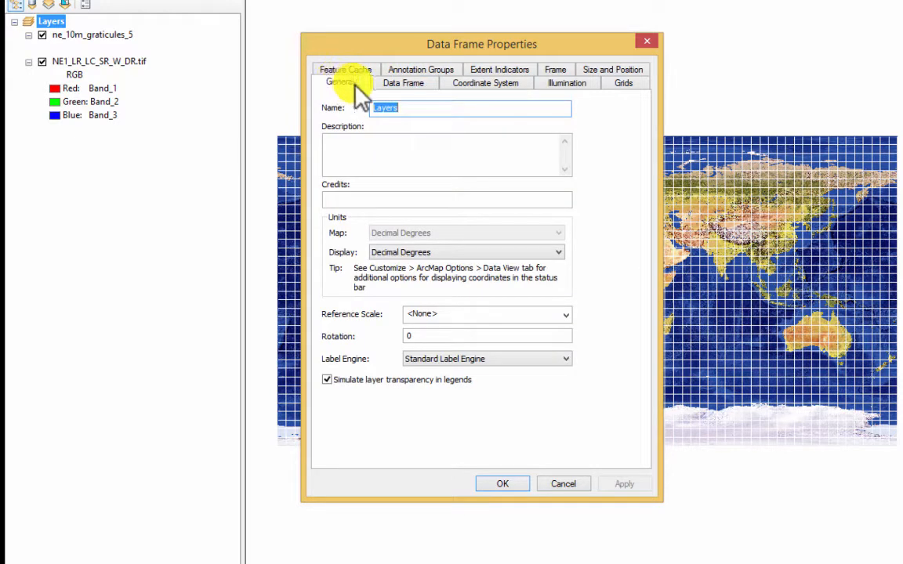
{"action": "type", "text": "Fun with "}
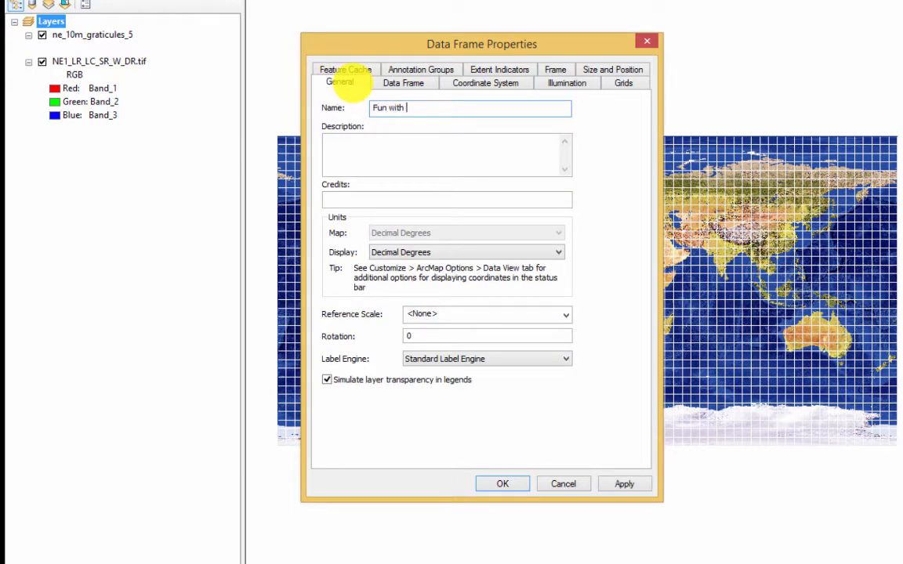
{"action": "type", "text": "Projections"}
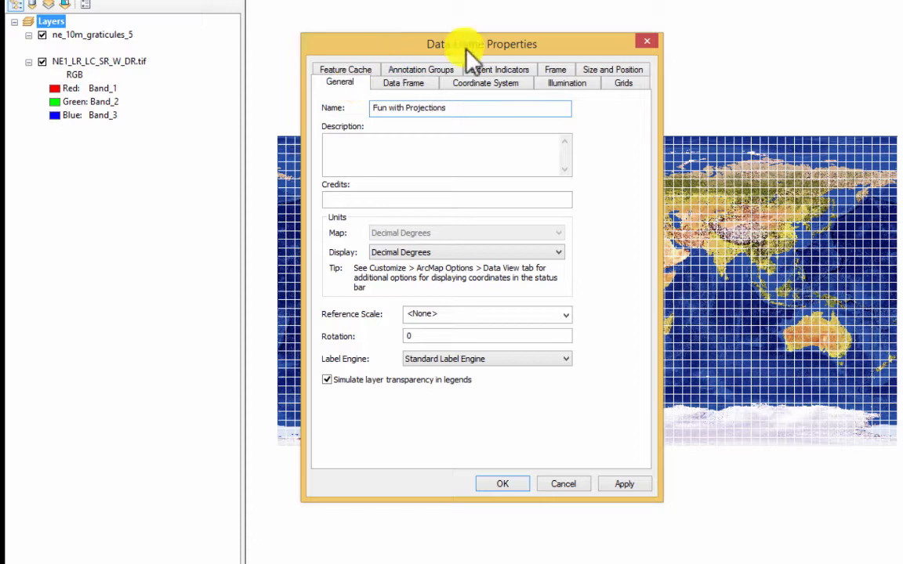
Step: Apply the Africa Albers Equal Area Conic projected coordinate system, from the continental systems, to the data frame
{"action": "left_click", "coordinate": [492, 81]}
{"action": "left_click_drag", "start_coordinate": [626, 225], "coordinate": [627, 141]}
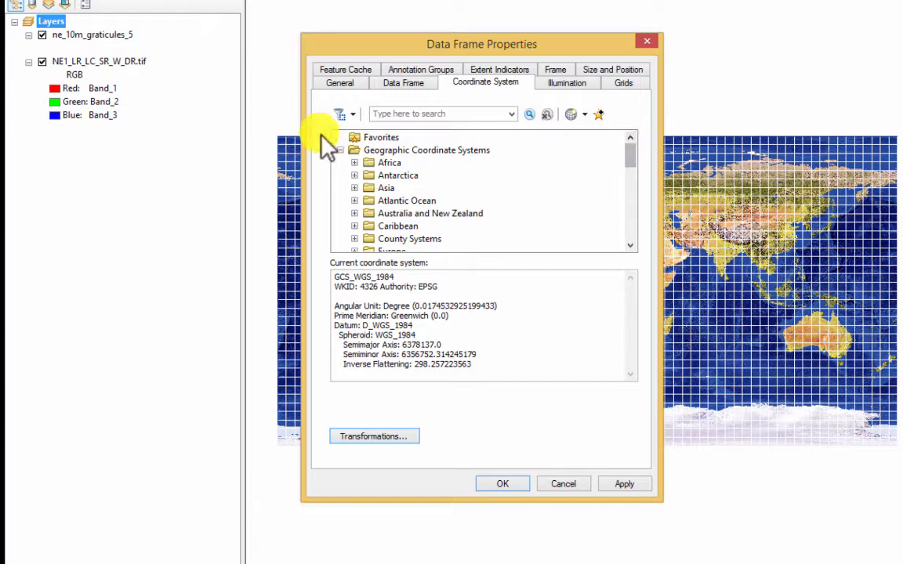
{"action": "left_click", "coordinate": [342, 150]}
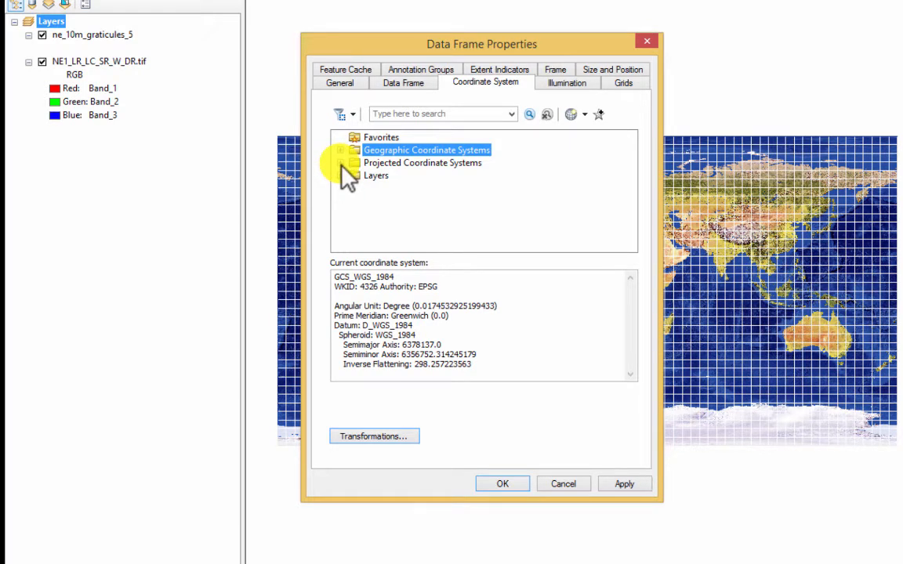
{"action": "left_click", "coordinate": [342, 163]}
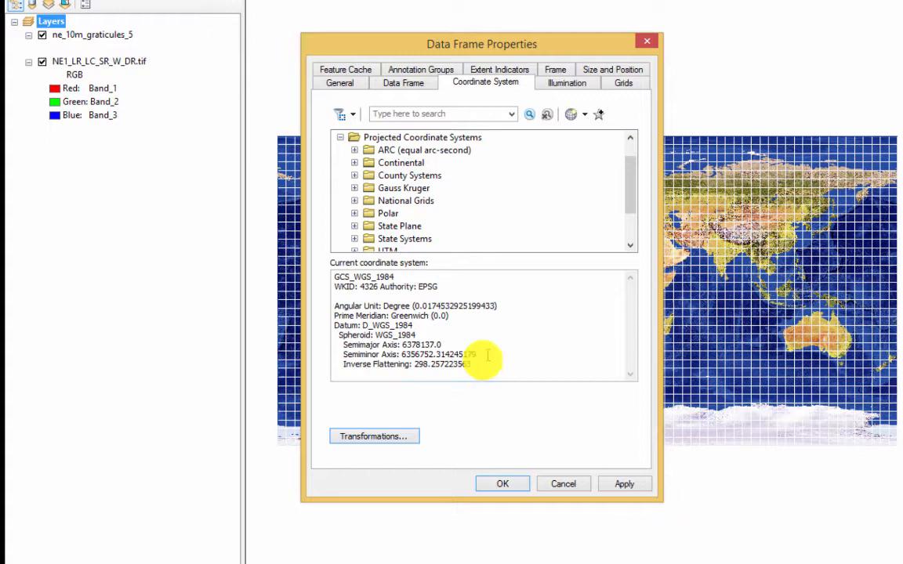
{"action": "mouse_move", "coordinate": [635, 191]}
{"action": "left_mouse_down"}
{"action": "mouse_move", "coordinate": [639, 223]}
{"action": "mouse_move", "coordinate": [632, 177]}
{"action": "left_mouse_up"}
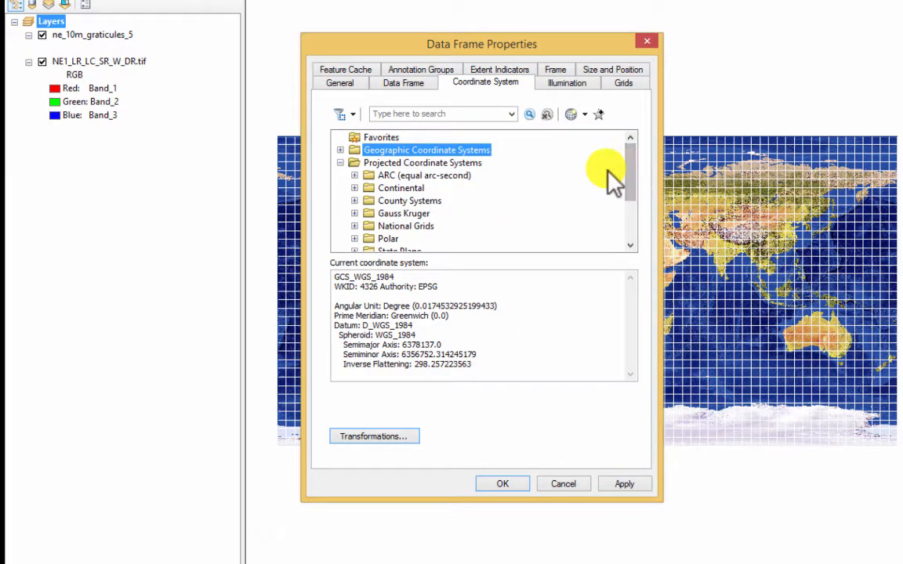
{"action": "left_click", "coordinate": [354, 188]}
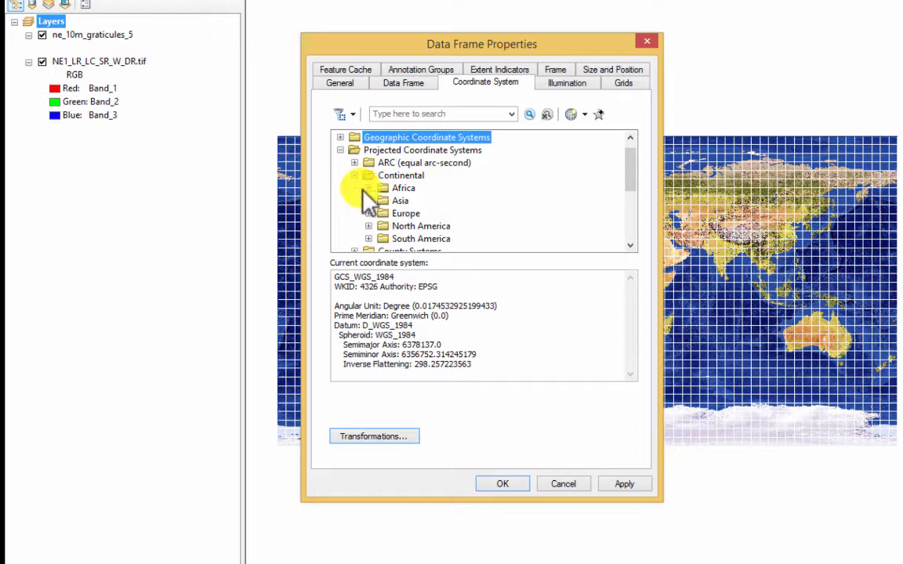
{"action": "left_click", "coordinate": [370, 189]}
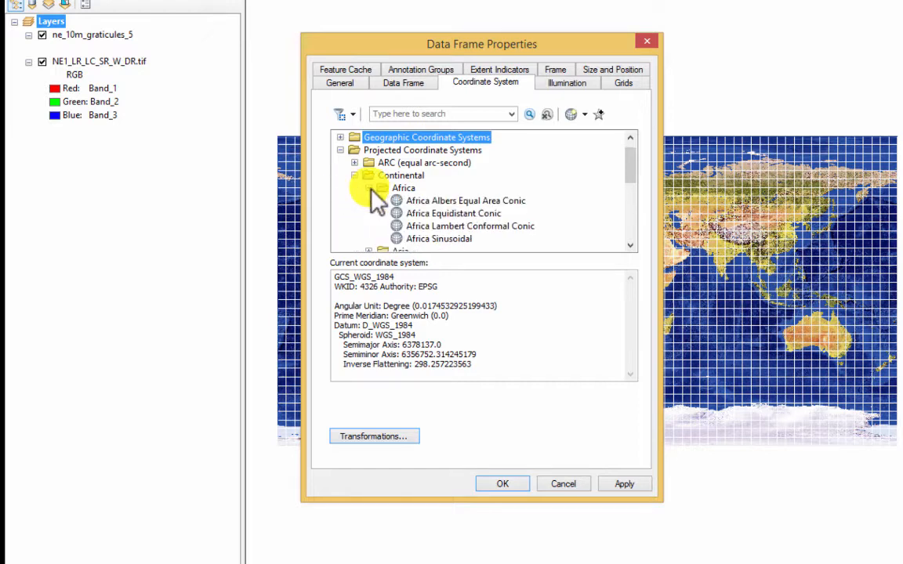
{"action": "left_click", "coordinate": [432, 216]}
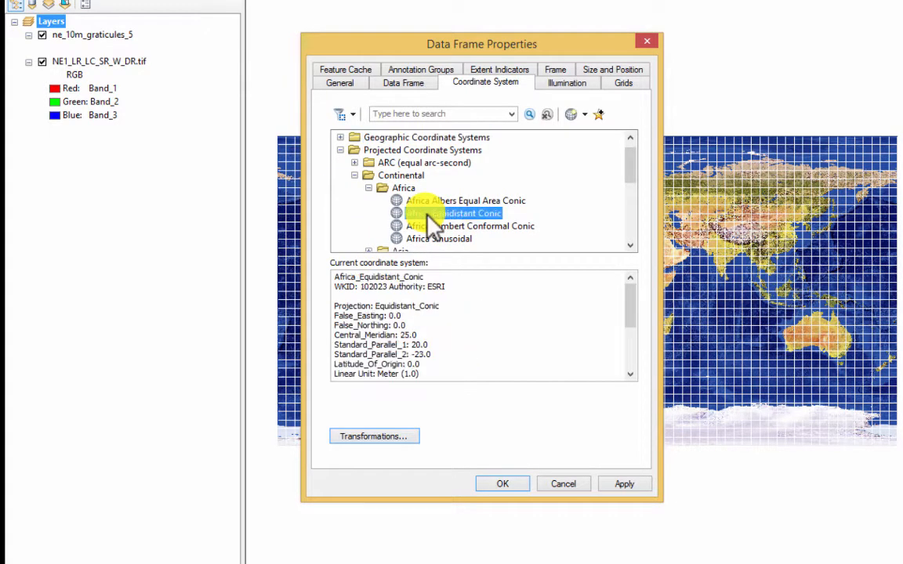
{"action": "key", "text": "Up"}
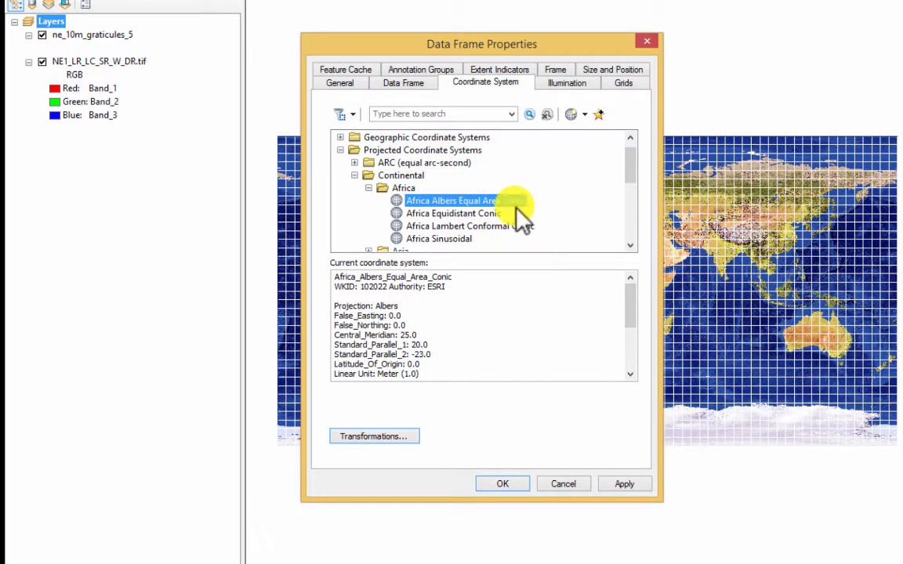
{"action": "left_click", "coordinate": [626, 484]}
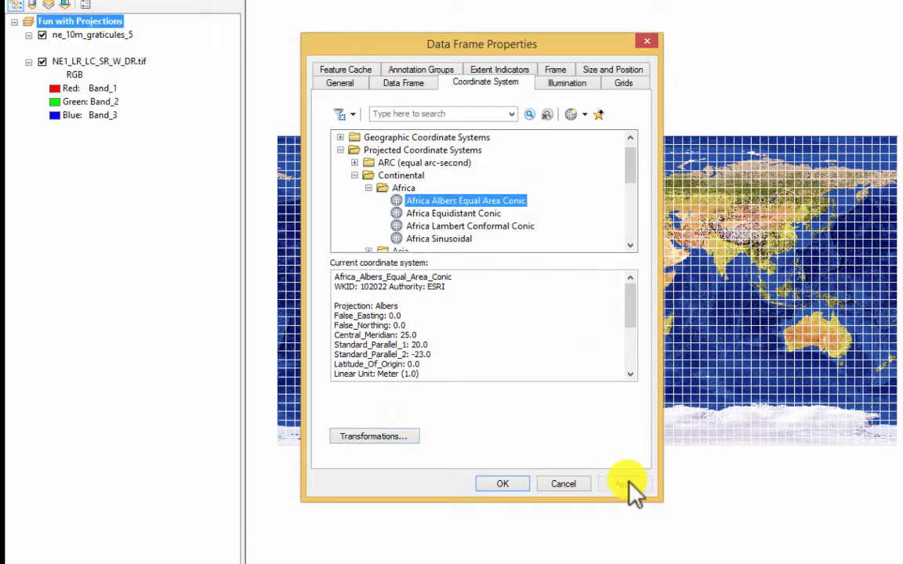
Step: Apply the Cube (world) projected coordinate system, from the world systems, to the data frame
{"action": "left_click_drag", "start_coordinate": [480, 44], "coordinate": [171, 0]}
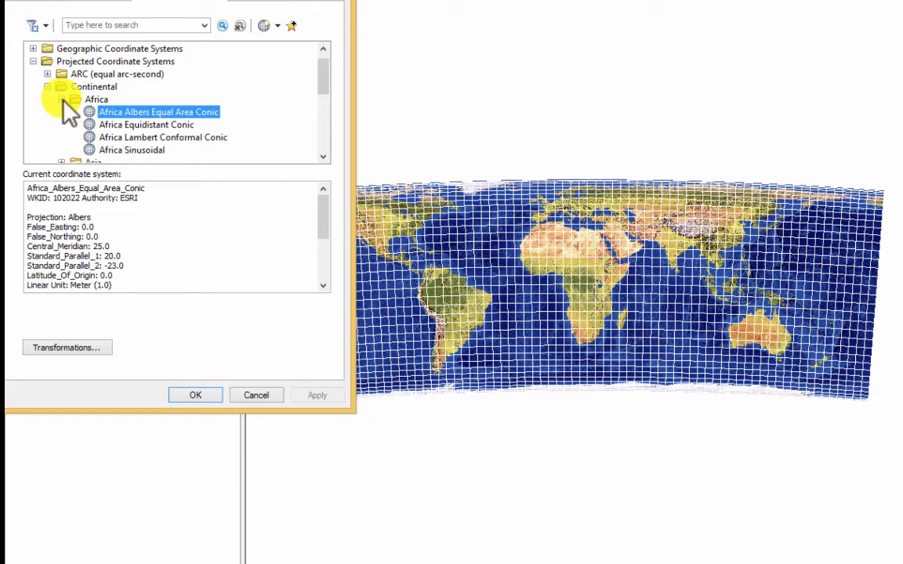
{"action": "left_click", "coordinate": [62, 100]}
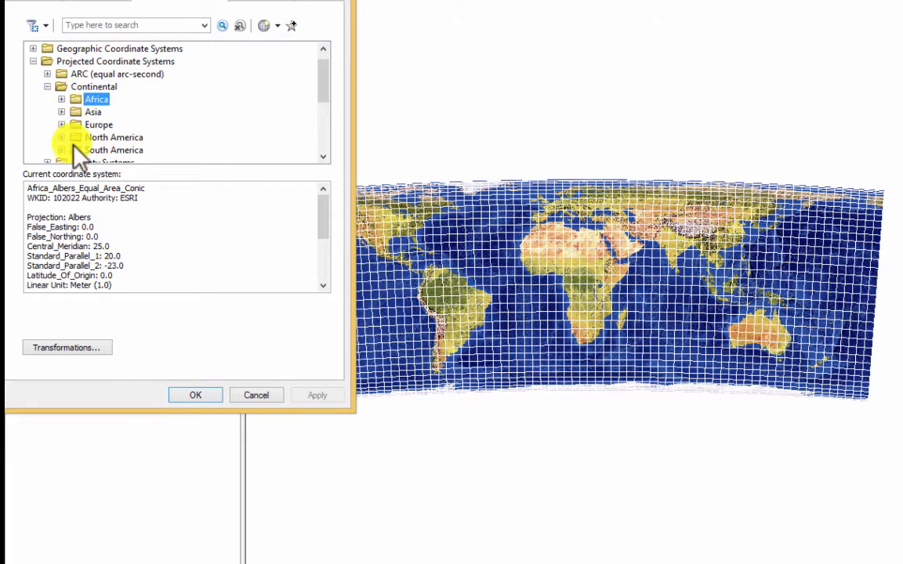
{"action": "left_click", "coordinate": [48, 87]}
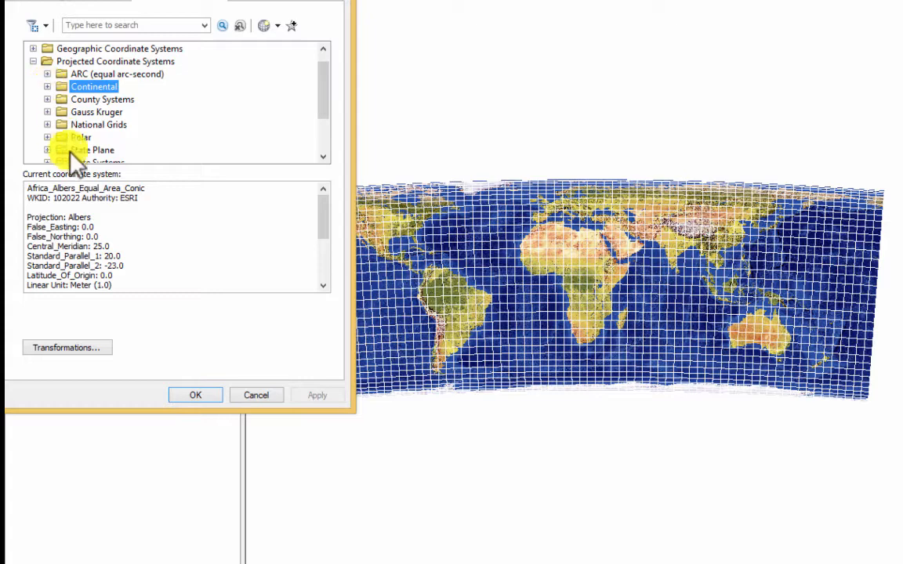
{"action": "scroll", "coordinate": [78, 152], "scroll_direction": "down", "scroll_amount": 2}
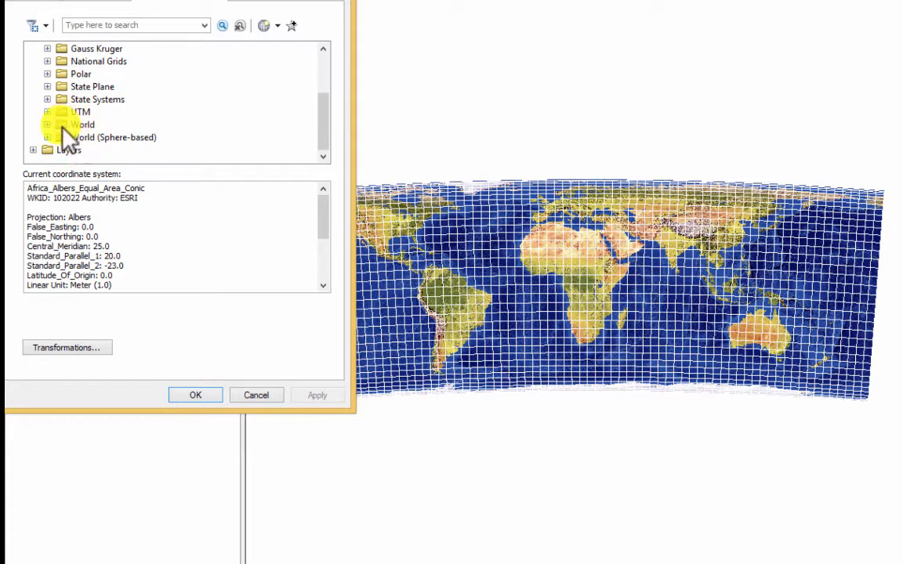
{"action": "left_click", "coordinate": [47, 125]}
{"action": "scroll", "coordinate": [155, 135], "scroll_direction": "down", "scroll_amount": 2}
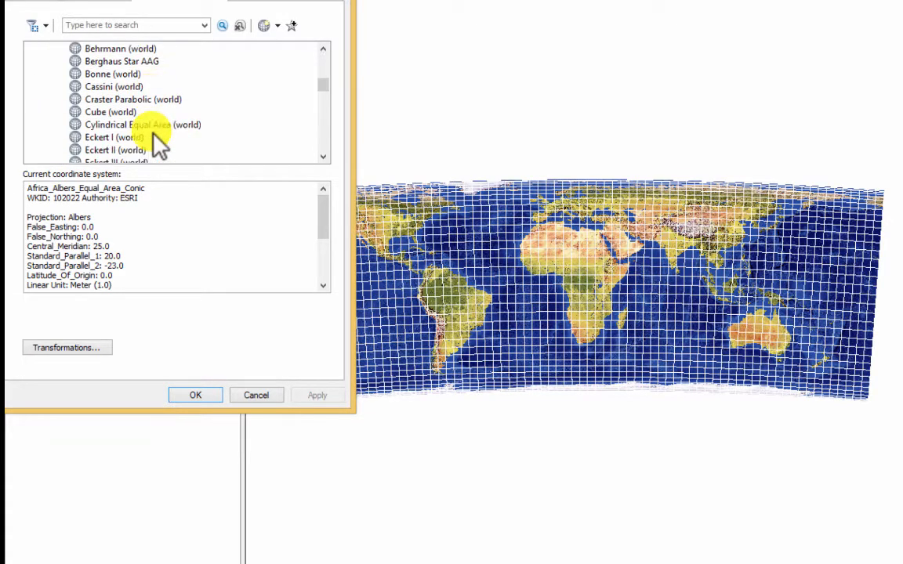
{"action": "left_click", "coordinate": [97, 75]}
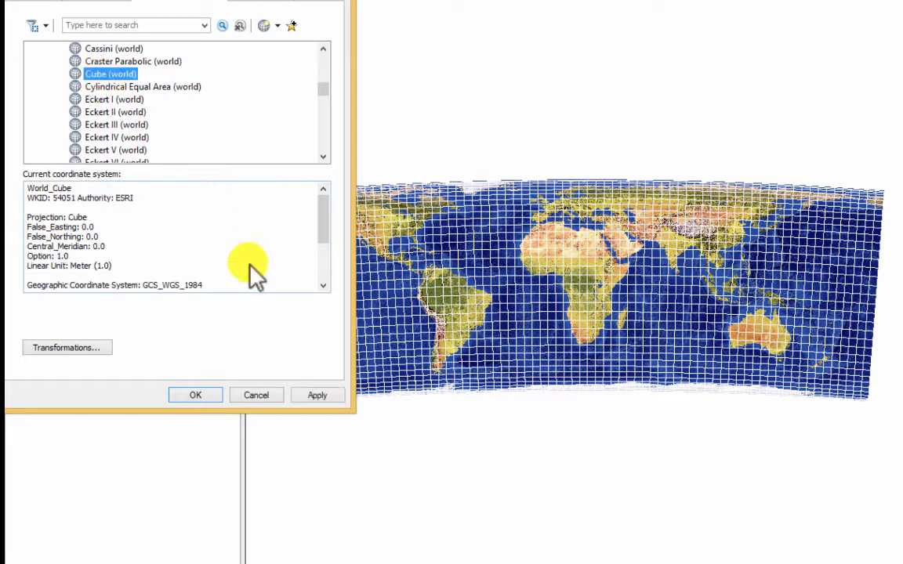
{"action": "left_click", "coordinate": [316, 397]}
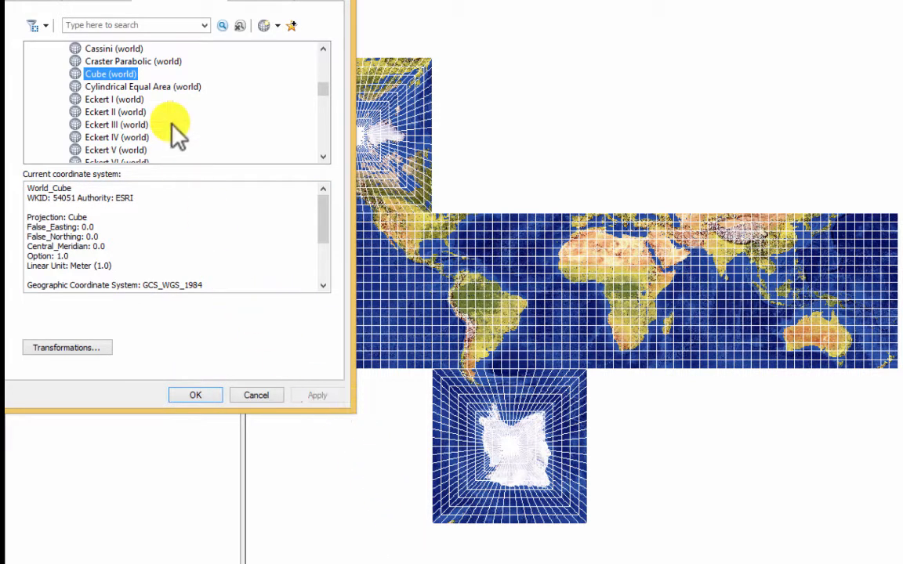
Step: Apply the North Pole Orthographic projected coordinate system, from the polar systems, to the data frame
{"action": "left_click_drag", "start_coordinate": [329, 89], "coordinate": [322, 73]}
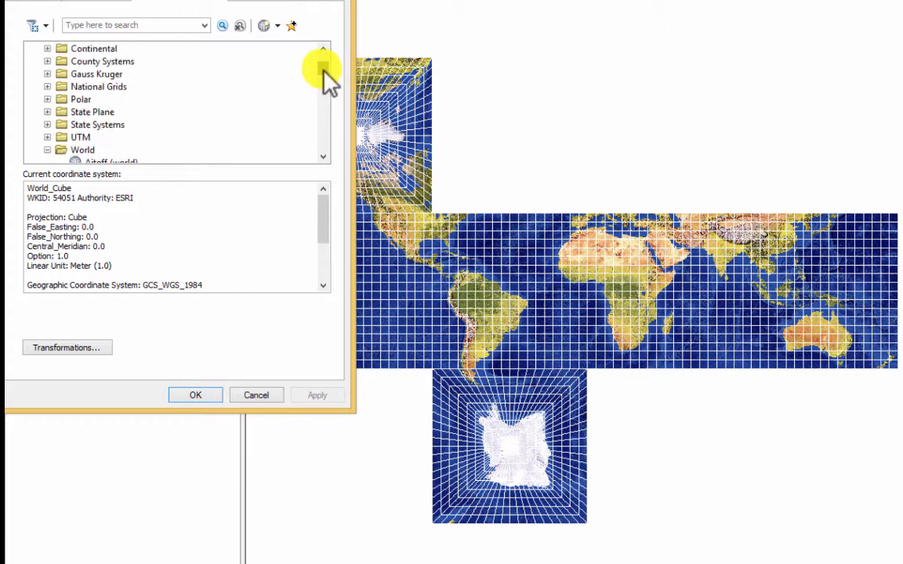
{"action": "left_click", "coordinate": [47, 150]}
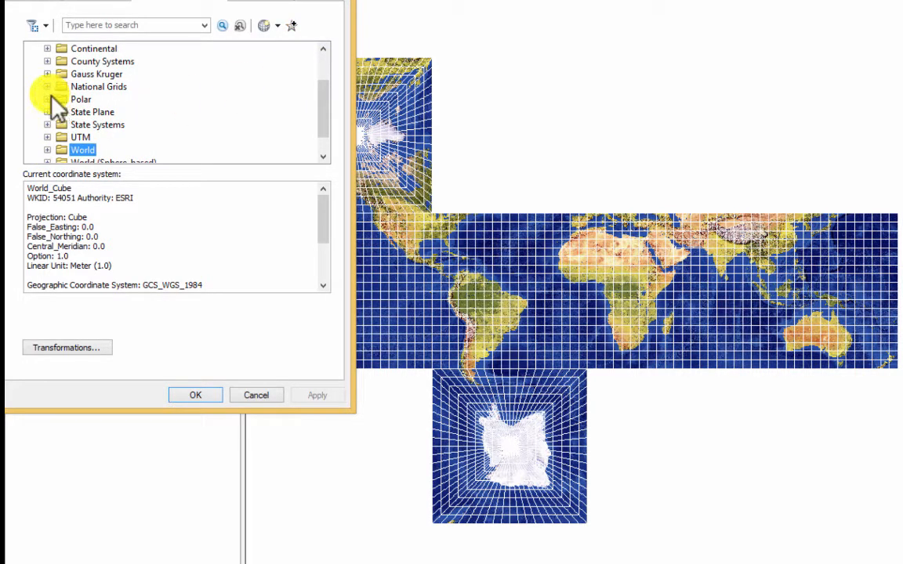
{"action": "left_click", "coordinate": [76, 100]}
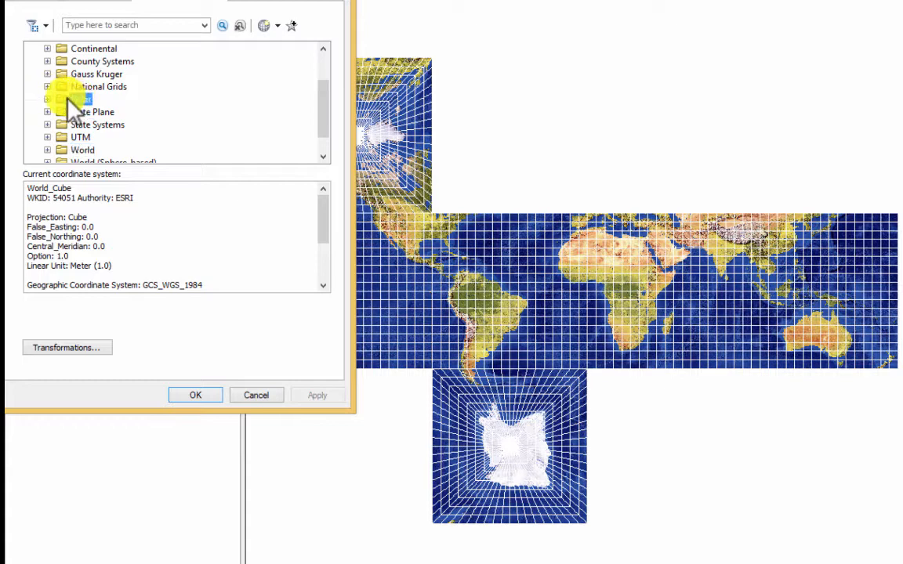
{"action": "left_click", "coordinate": [47, 99]}
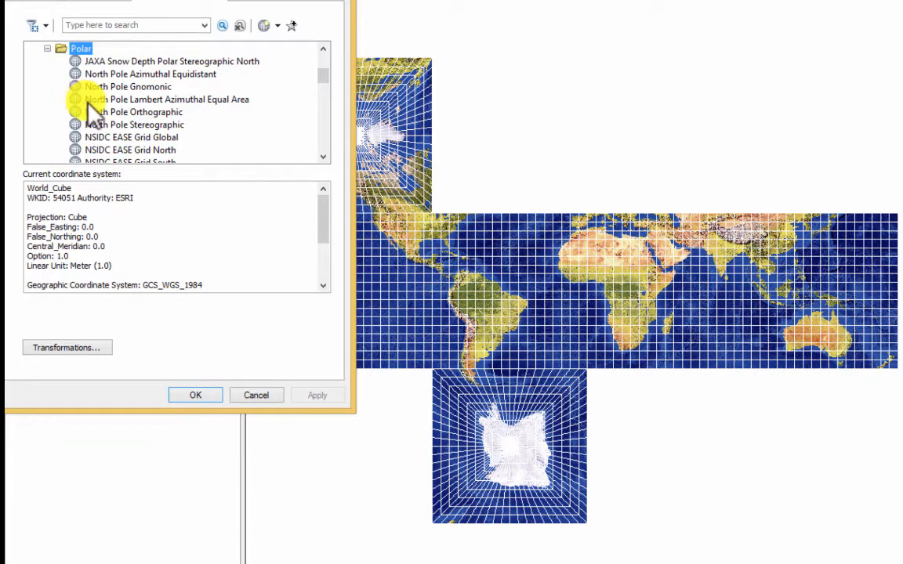
{"action": "left_click", "coordinate": [134, 113]}
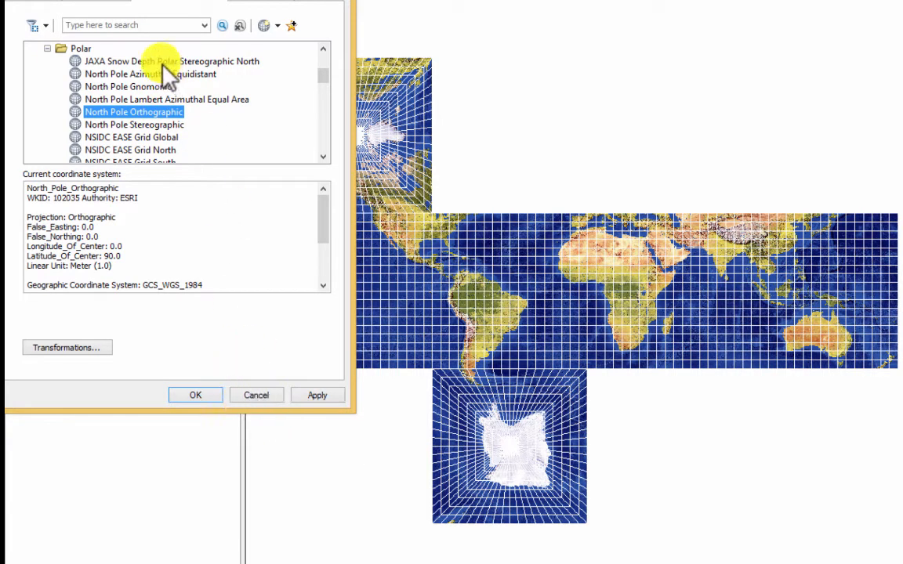
{"action": "left_click", "coordinate": [317, 395]}
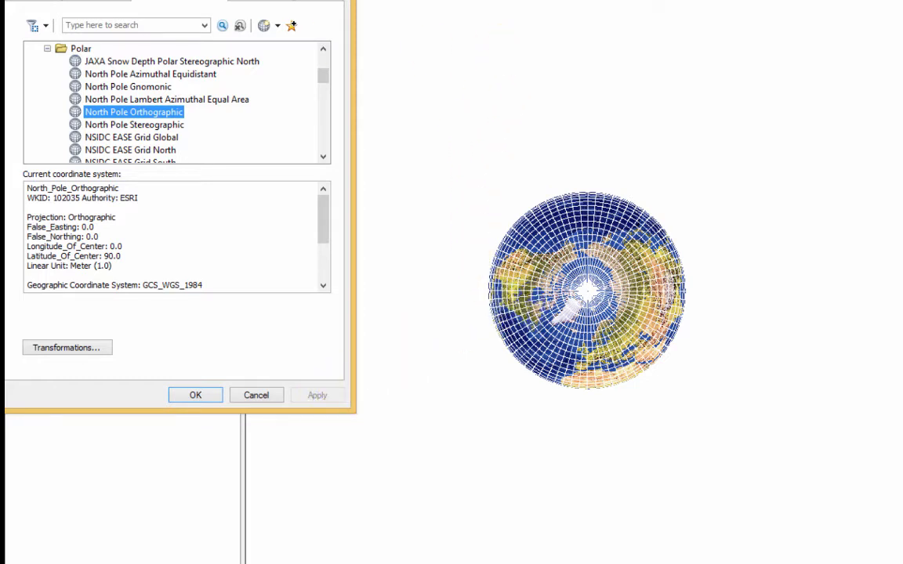
Step: Accept the data frame properties and zoom the map to its full extent
{"action": "left_click_drag", "start_coordinate": [149, 0], "coordinate": [149, 43]}
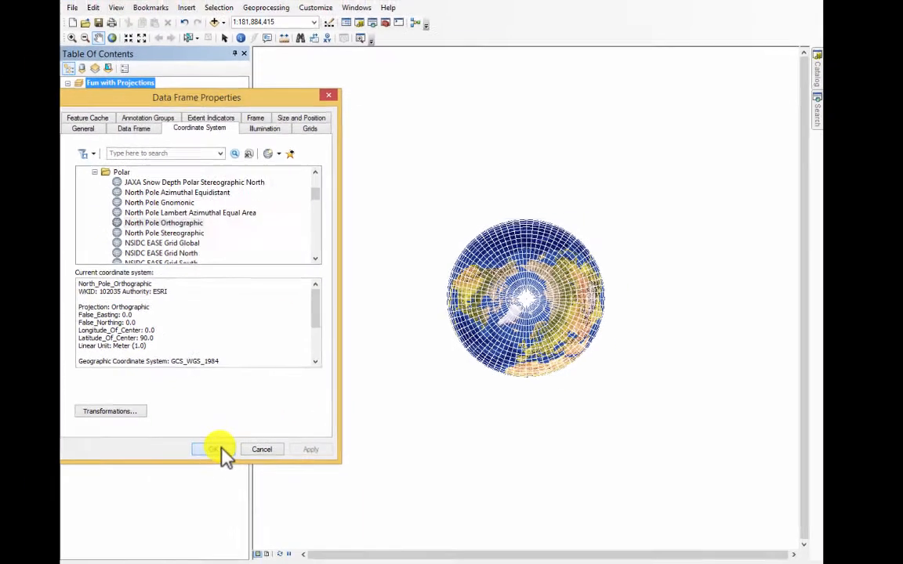
{"action": "left_click", "coordinate": [196, 479]}
{"action": "left_click", "coordinate": [114, 48]}
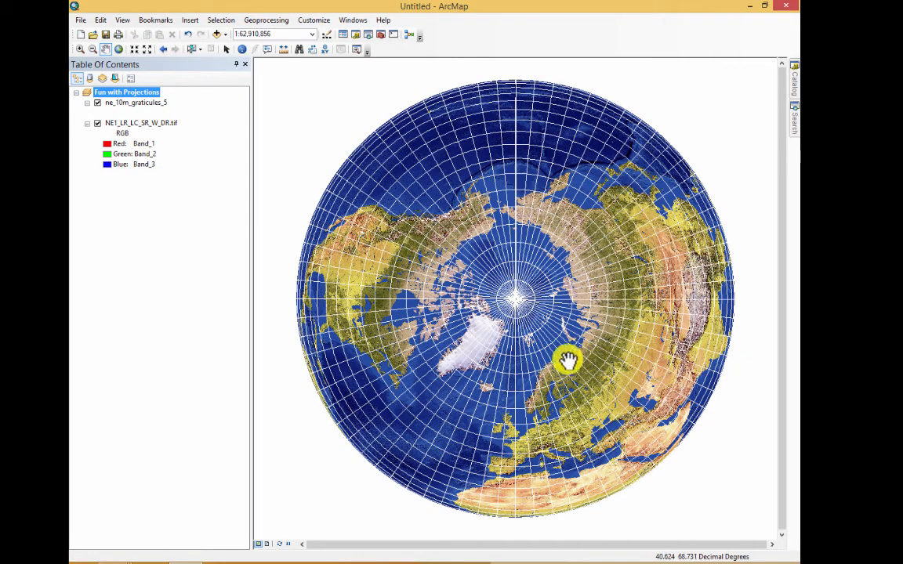
Step: Reopen the data frame's properties and start a modified copy of North Pole Orthographic named "Somalia Orthographic"
{"action": "right_click", "coordinate": [144, 94]}
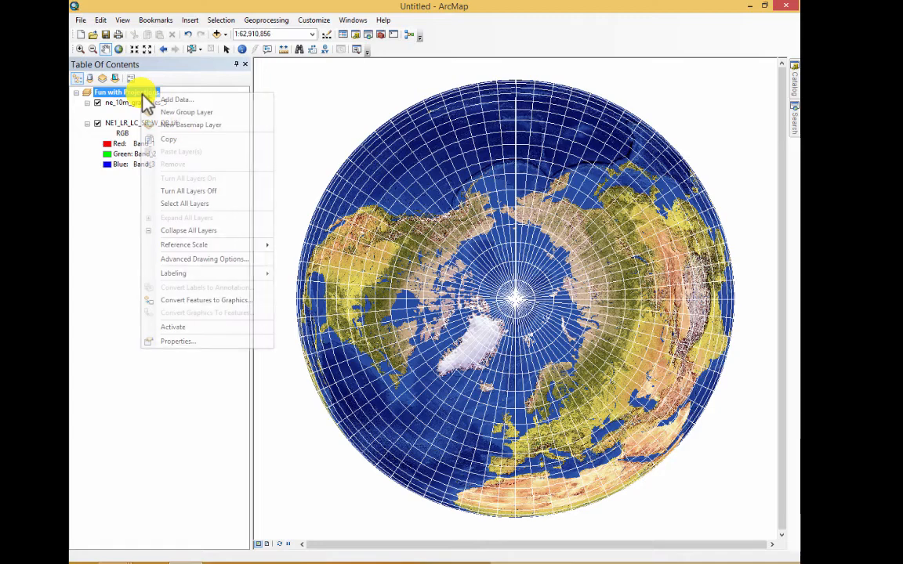
{"action": "left_click", "coordinate": [193, 345]}
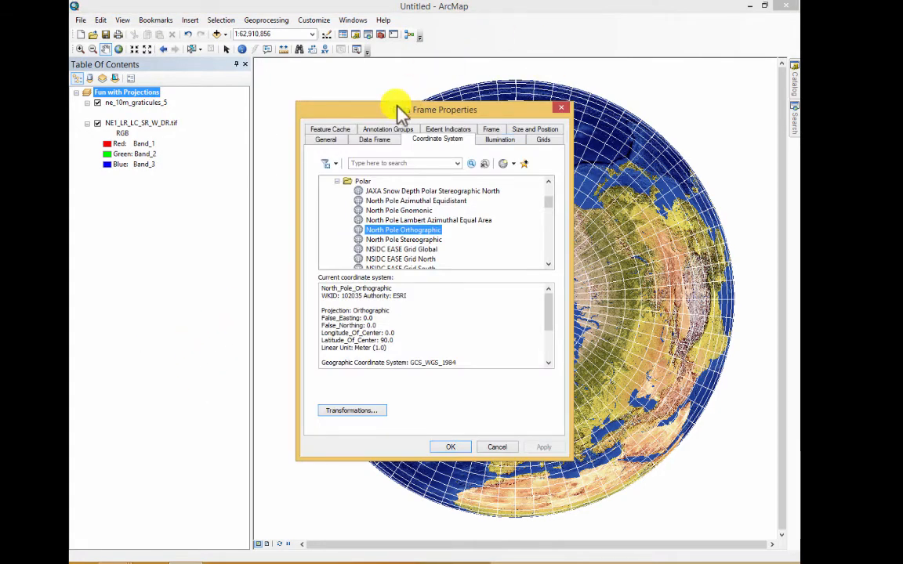
{"action": "left_click_drag", "start_coordinate": [399, 110], "coordinate": [196, 61]}
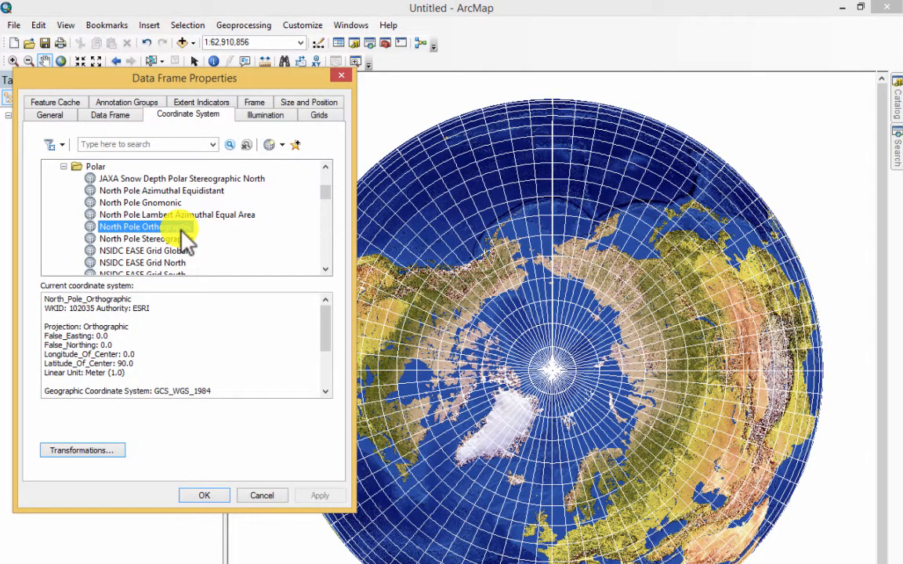
{"action": "right_click", "coordinate": [185, 242]}
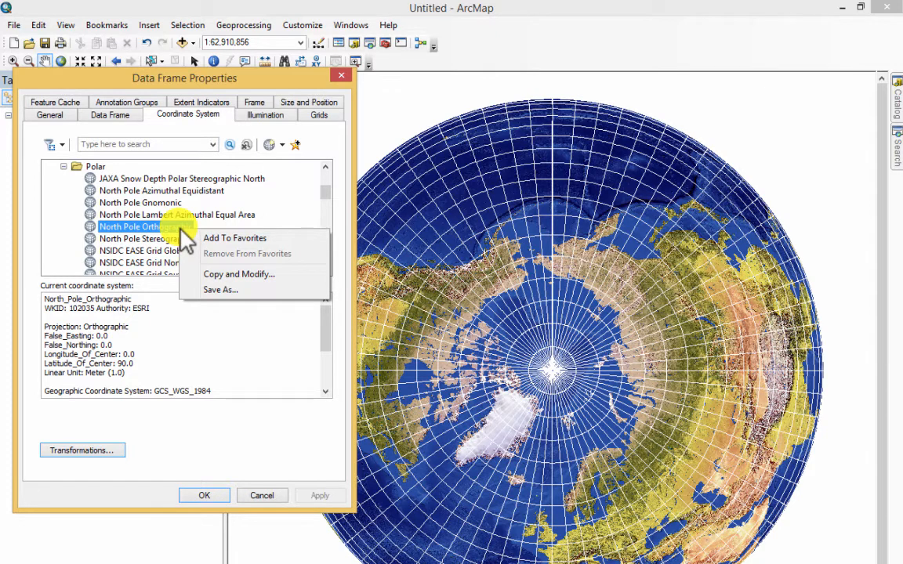
{"action": "left_click", "coordinate": [235, 274]}
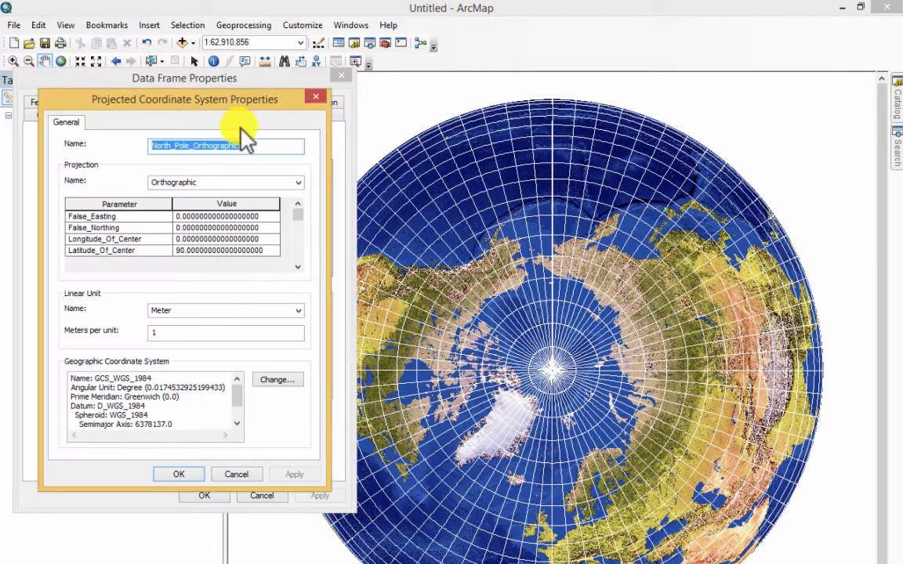
{"action": "left_click", "coordinate": [245, 146]}
{"action": "left_click_drag", "start_coordinate": [243, 146], "coordinate": [148, 146]}
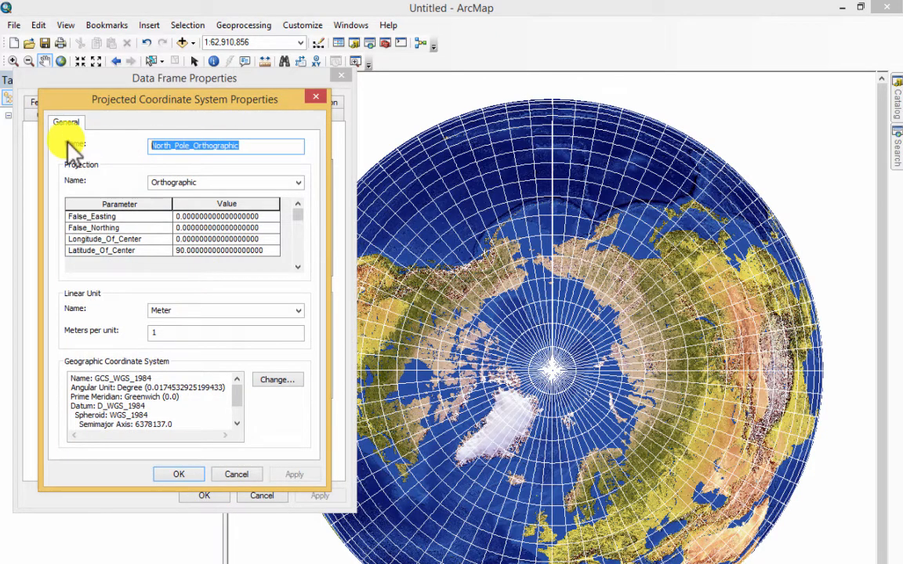
{"action": "type", "text": "Somali"}
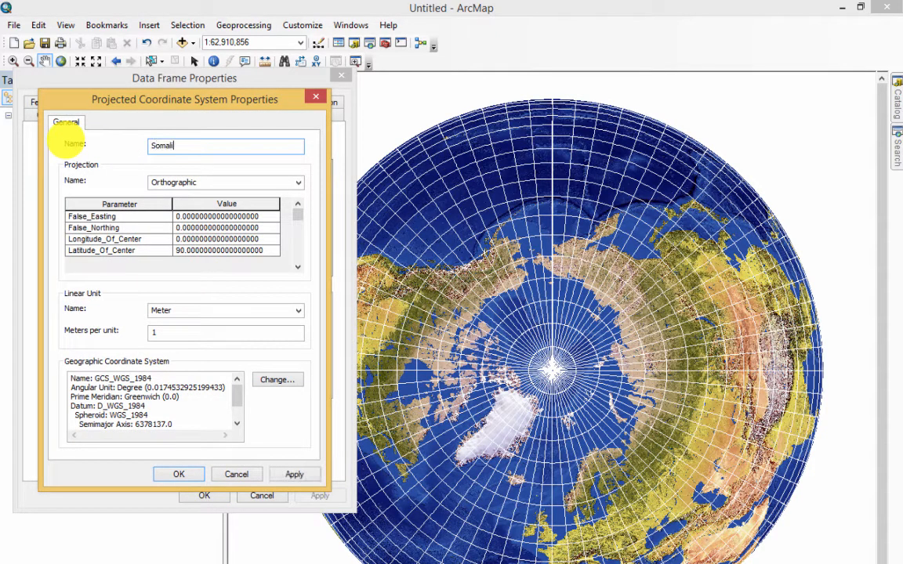
{"action": "type", "text": "a Orthographic"}
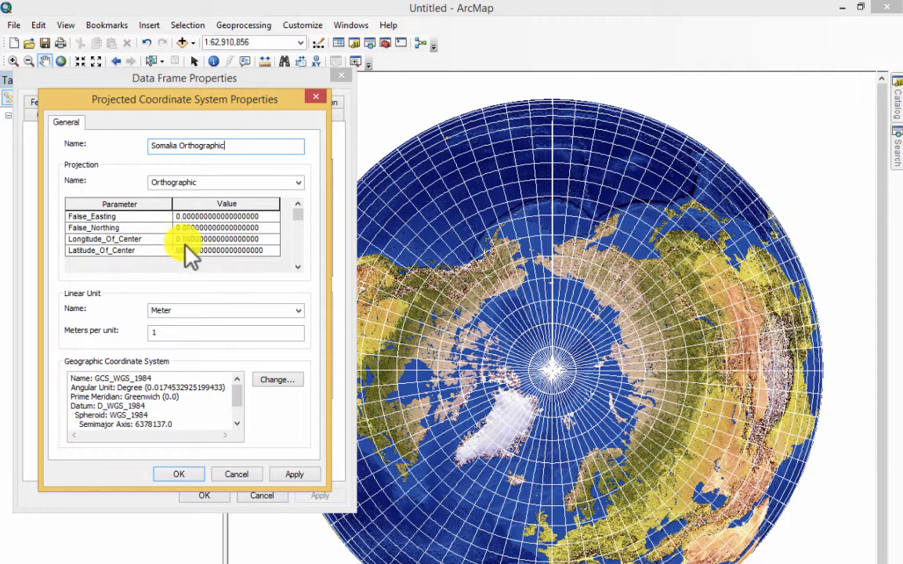
Step: Set the copy's Latitude_Of_Center to 8 and Longitude_Of_Center to 47, and apply this custom coordinate system to the data frame
{"action": "left_click", "coordinate": [179, 250]}
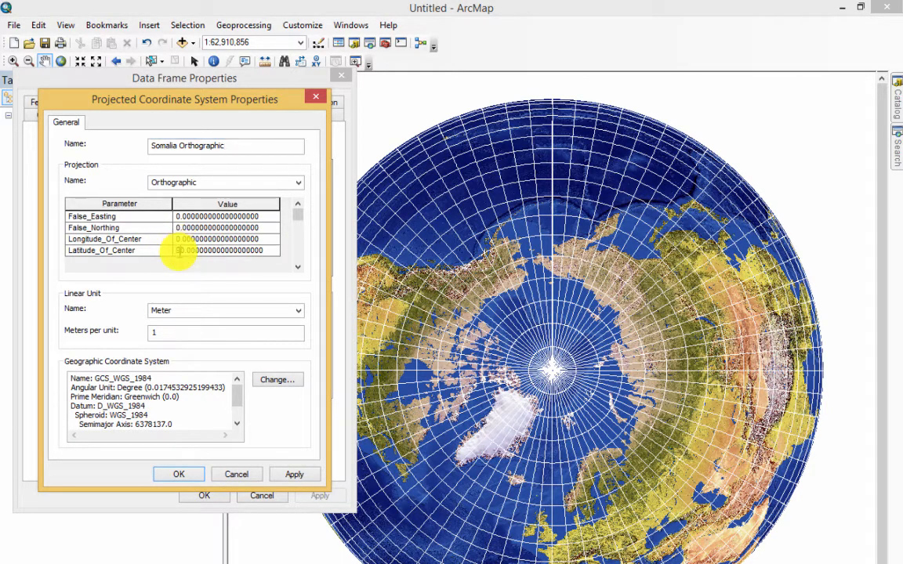
{"action": "double_click", "coordinate": [179, 250]}
{"action": "left_click", "coordinate": [184, 250]}
{"action": "left_click_drag", "start_coordinate": [185, 251], "coordinate": [175, 249]}
{"action": "type", "text": "5"}
{"action": "left_click", "coordinate": [180, 240]}
{"action": "double_click", "coordinate": [178, 239]}
{"action": "left_click", "coordinate": [177, 238]}
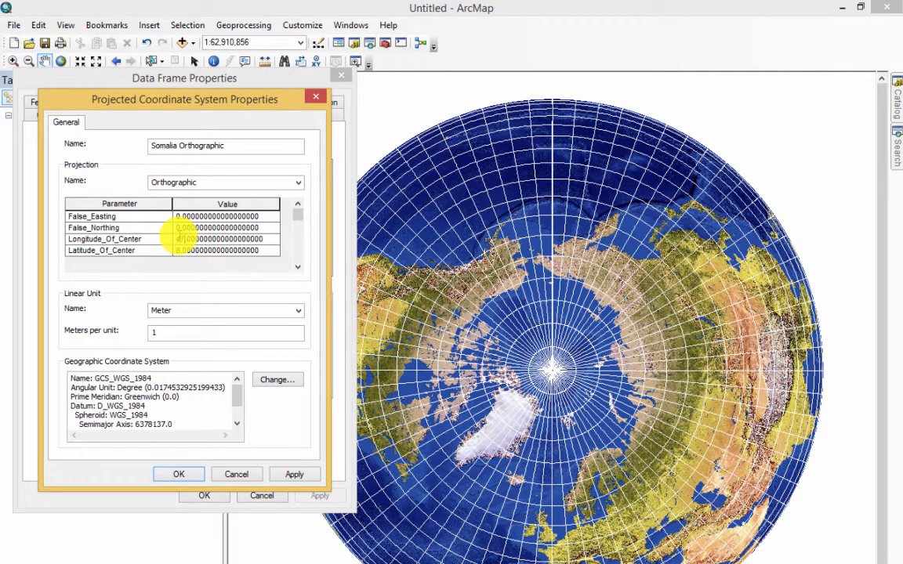
{"action": "type", "text": "47"}
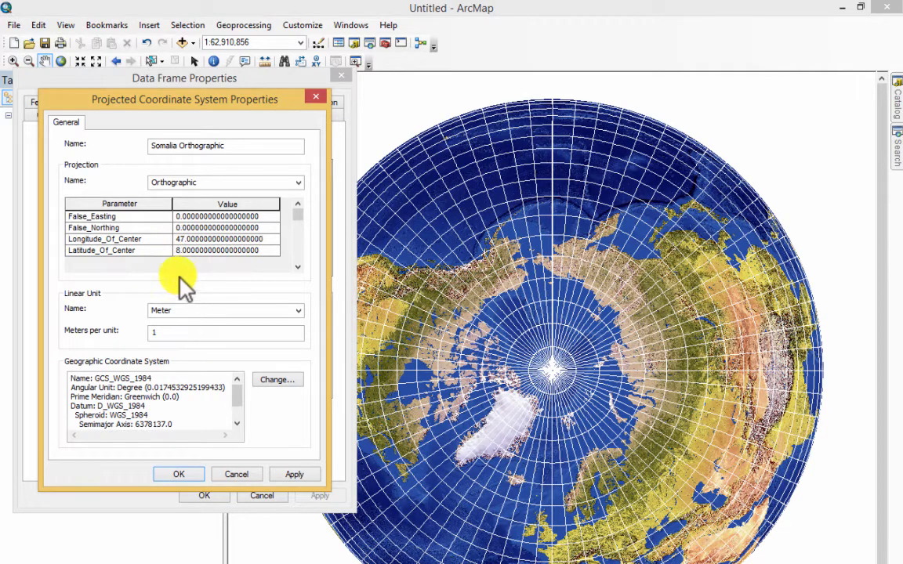
{"action": "left_click", "coordinate": [291, 474]}
{"action": "left_click", "coordinate": [179, 473]}
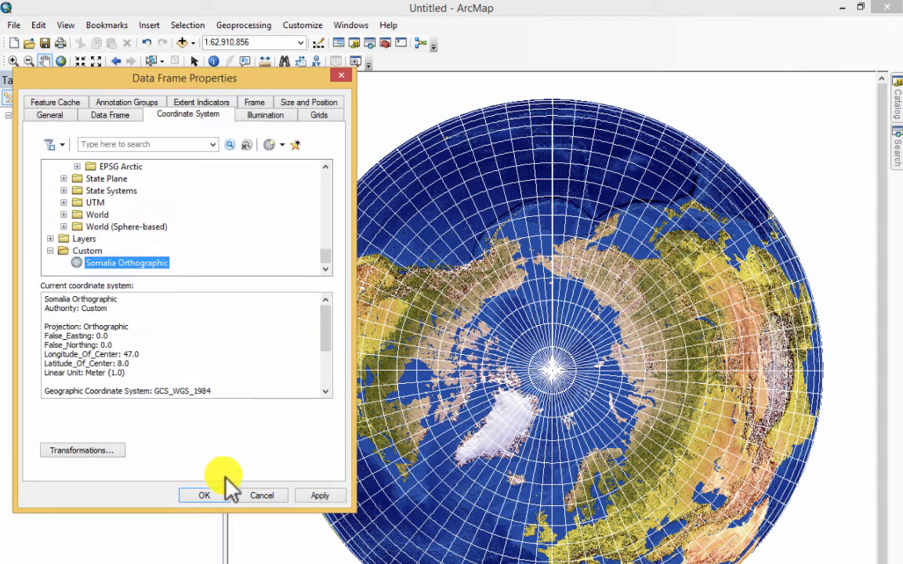
{"action": "left_click", "coordinate": [320, 495]}
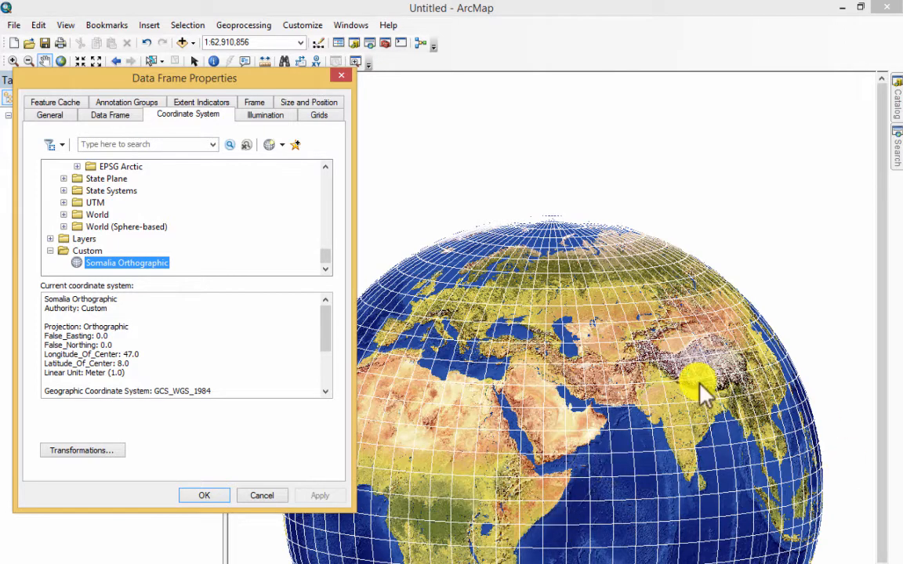
{"action": "left_click", "coordinate": [85, 451]}
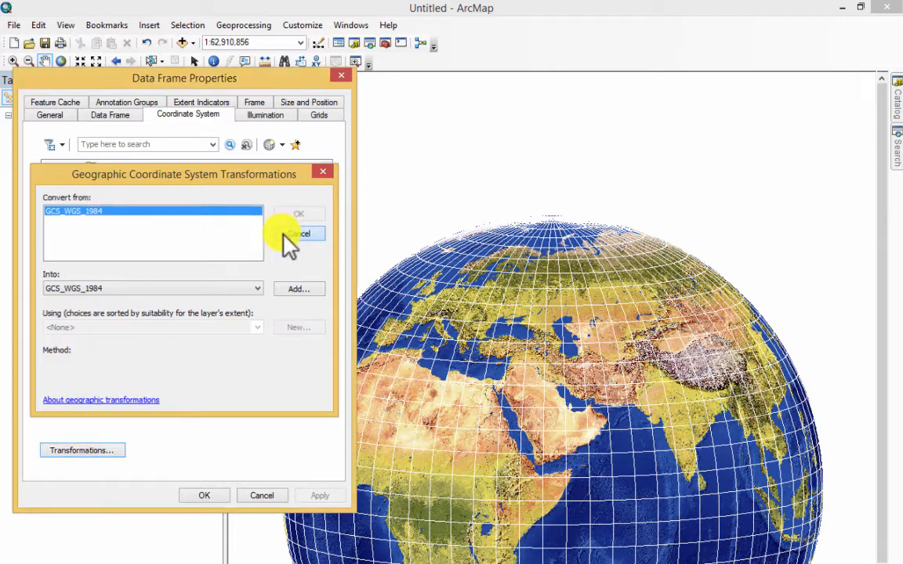
{"action": "left_click", "coordinate": [291, 235]}
{"action": "right_click", "coordinate": [127, 267]}
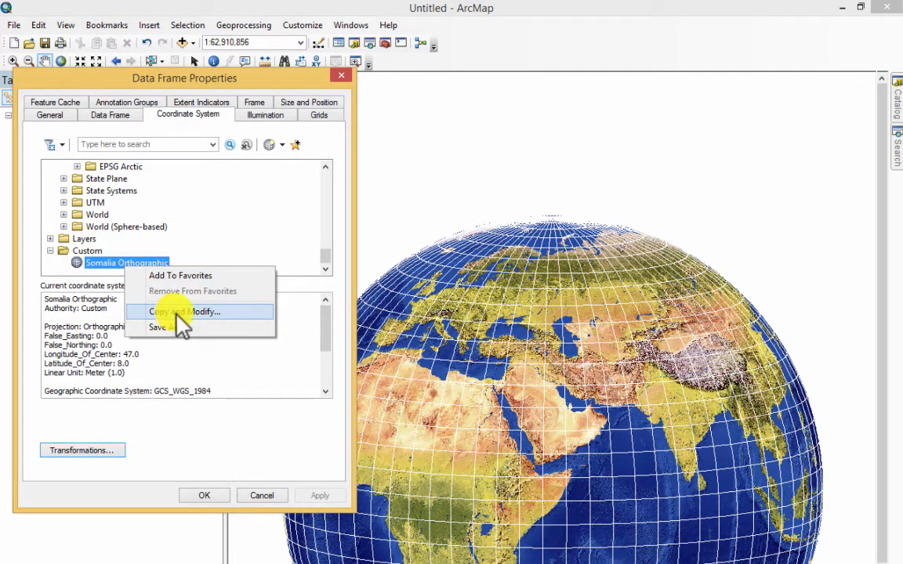
{"action": "left_click", "coordinate": [218, 219]}
Step: Create a modified copy of the custom Somalia Orthographic coordinate system with Longitude_Of_Center set to 65
{"action": "double_click", "coordinate": [127, 263]}
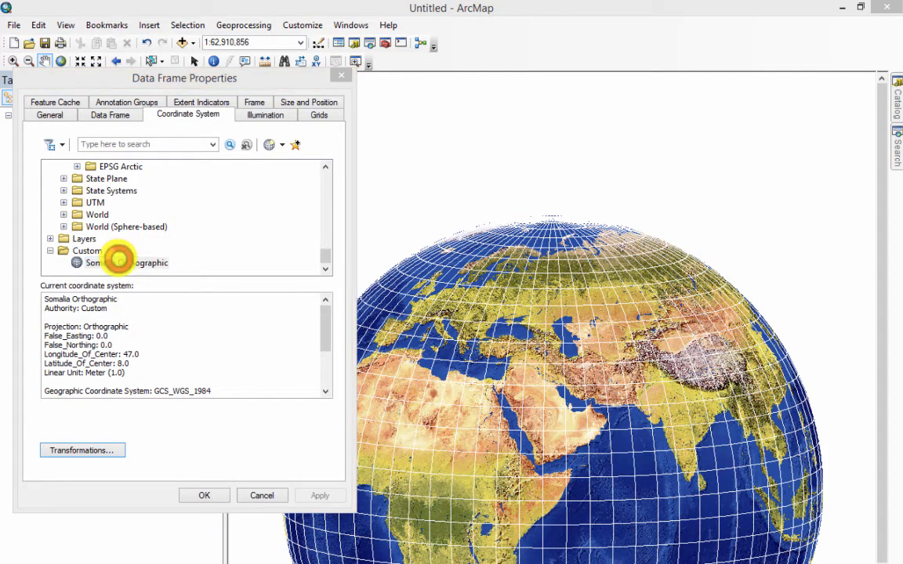
{"action": "left_click_drag", "start_coordinate": [179, 100], "coordinate": [658, 35]}
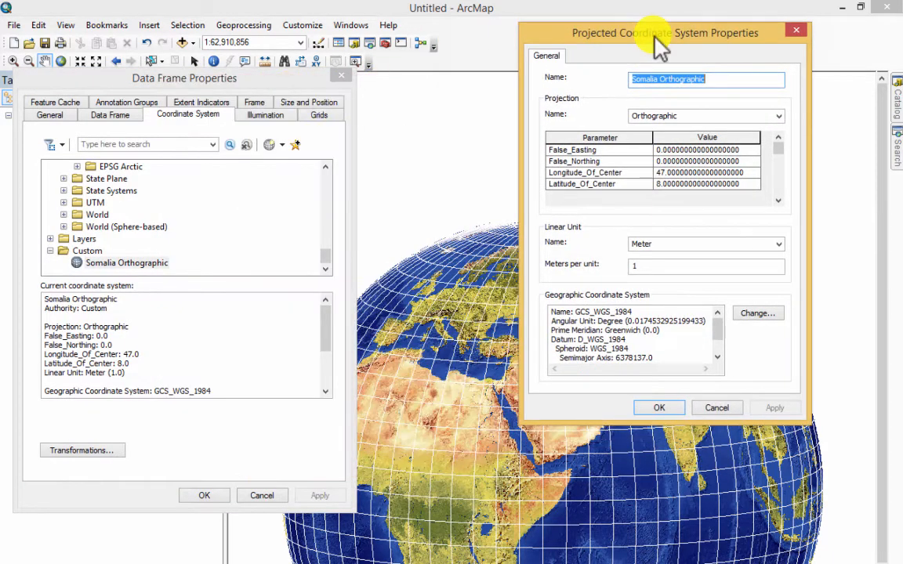
{"action": "left_click", "coordinate": [670, 173]}
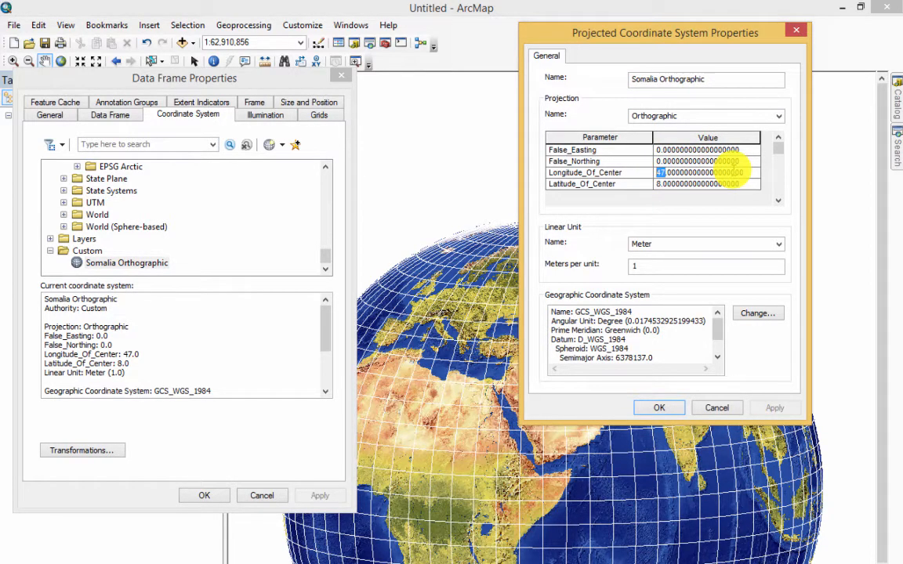
{"action": "type", "text": "65"}
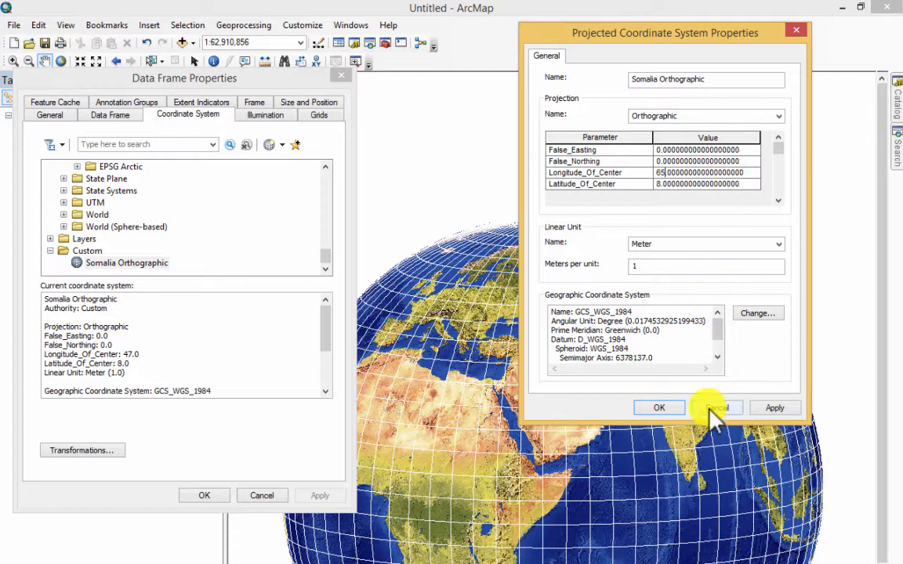
{"action": "left_click", "coordinate": [774, 407]}
{"action": "left_click", "coordinate": [678, 407]}
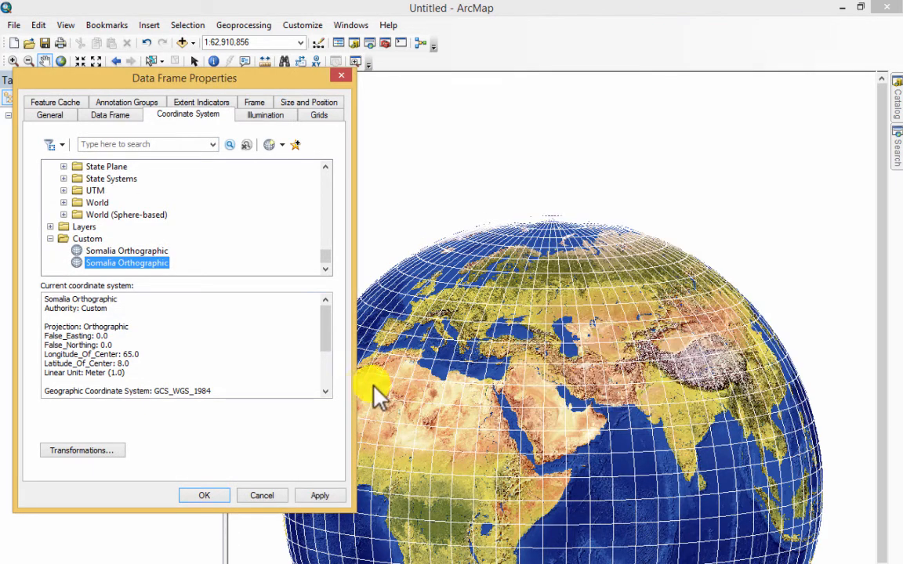
Step: Apply the custom Somalia Orthographic coordinate system centered at longitude 65 to the data frame
{"action": "left_click", "coordinate": [320, 495]}
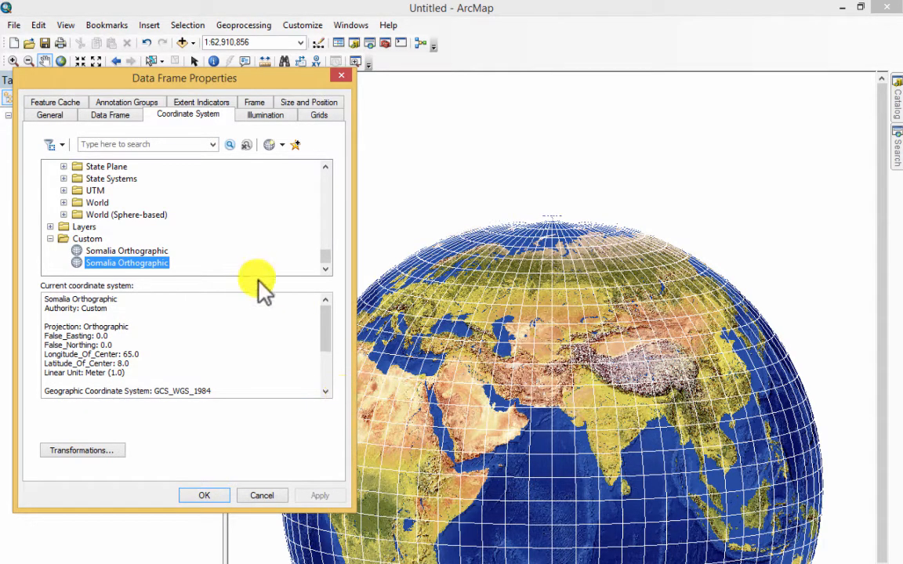
Step: Select Africa Albers Equal Area Conic from the continental projected coordinate systems for Africa
{"action": "scroll", "coordinate": [110, 200], "scroll_direction": "up", "scroll_amount": 3}
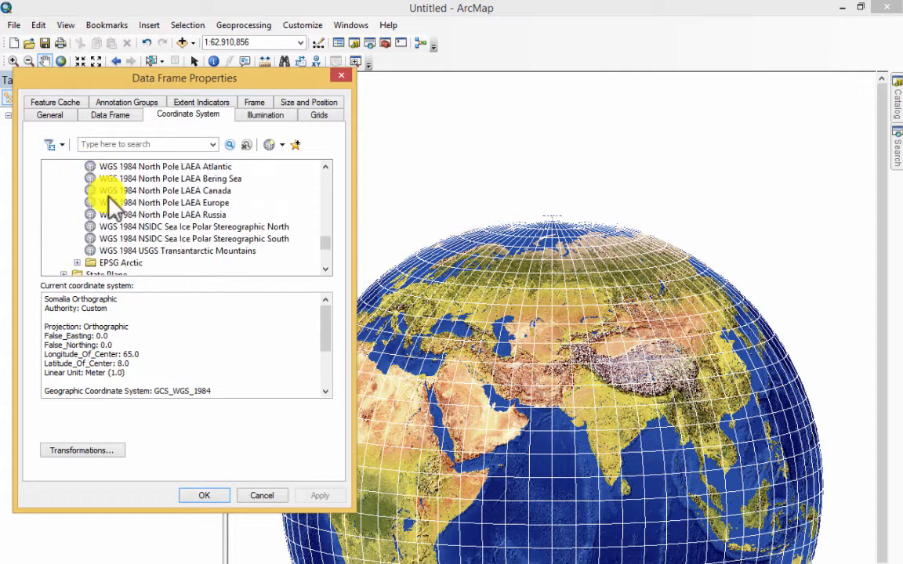
{"action": "scroll", "coordinate": [110, 202], "scroll_direction": "down", "scroll_amount": 3}
{"action": "scroll", "coordinate": [110, 212], "scroll_direction": "up", "scroll_amount": 2}
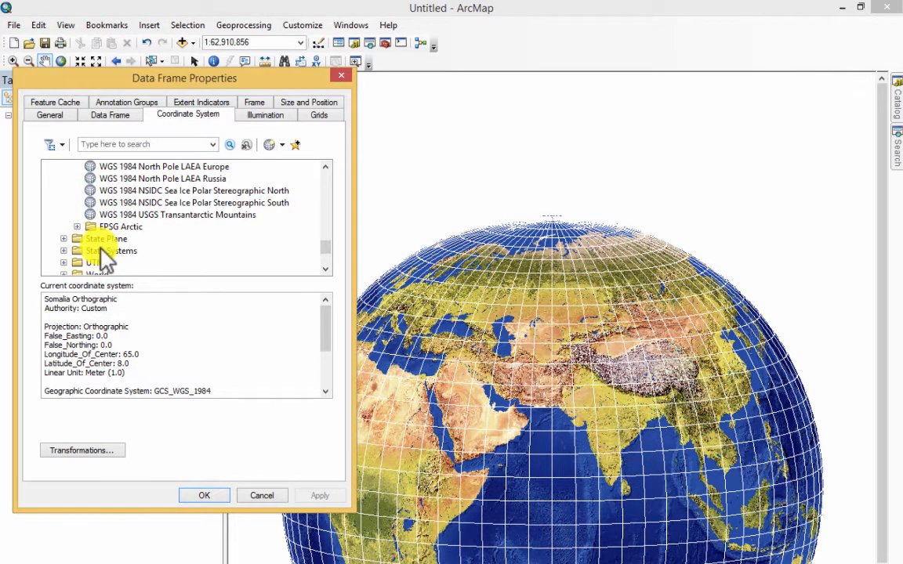
{"action": "scroll", "coordinate": [100, 250], "scroll_direction": "down", "scroll_amount": 2}
{"action": "scroll", "coordinate": [100, 251], "scroll_direction": "up", "scroll_amount": 1}
{"action": "scroll", "coordinate": [100, 251], "scroll_direction": "up", "scroll_amount": 4}
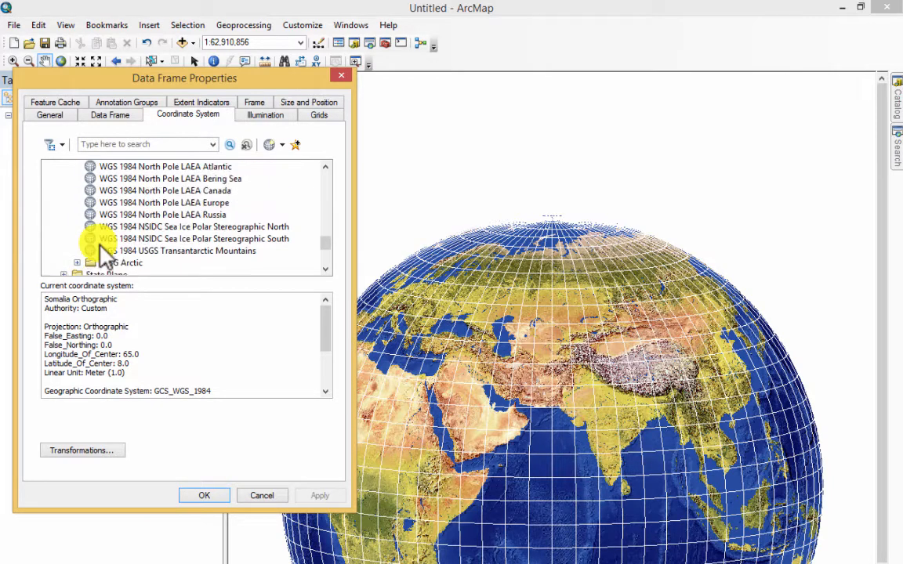
{"action": "scroll", "coordinate": [94, 217], "scroll_direction": "up", "scroll_amount": 2}
{"action": "scroll", "coordinate": [95, 217], "scroll_direction": "up", "scroll_amount": 10}
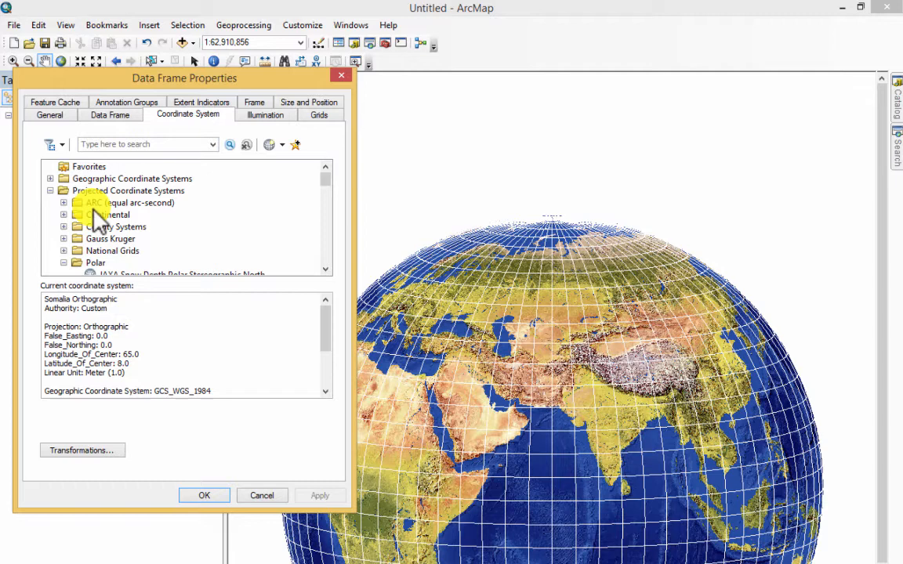
{"action": "left_click", "coordinate": [65, 263]}
{"action": "left_click", "coordinate": [64, 215]}
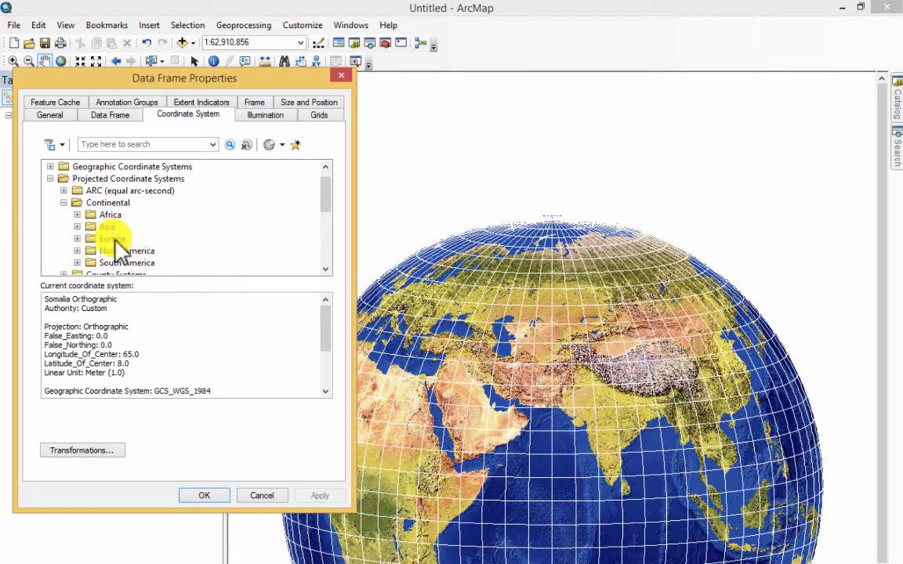
{"action": "double_click", "coordinate": [91, 215]}
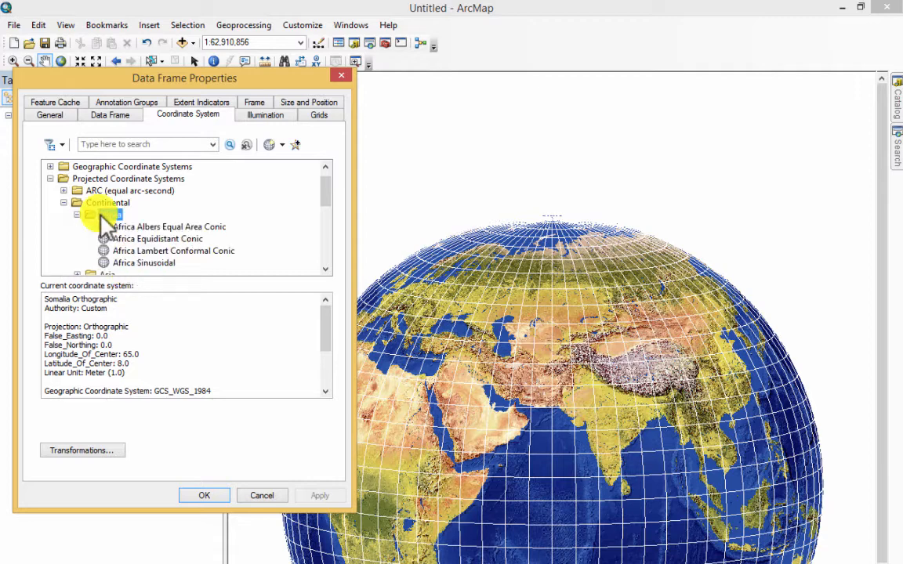
{"action": "left_click", "coordinate": [105, 226]}
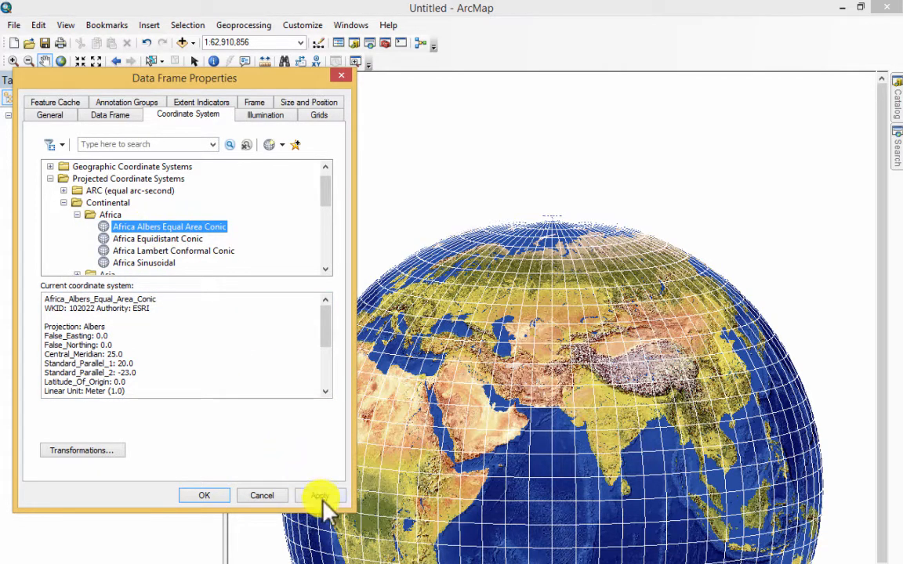
Step: Start a modified copy of Africa Albers Equal Area Conic and name it with the author's first name followed by "Distorted Albers"
{"action": "right_click", "coordinate": [185, 226]}
{"action": "left_click", "coordinate": [249, 269]}
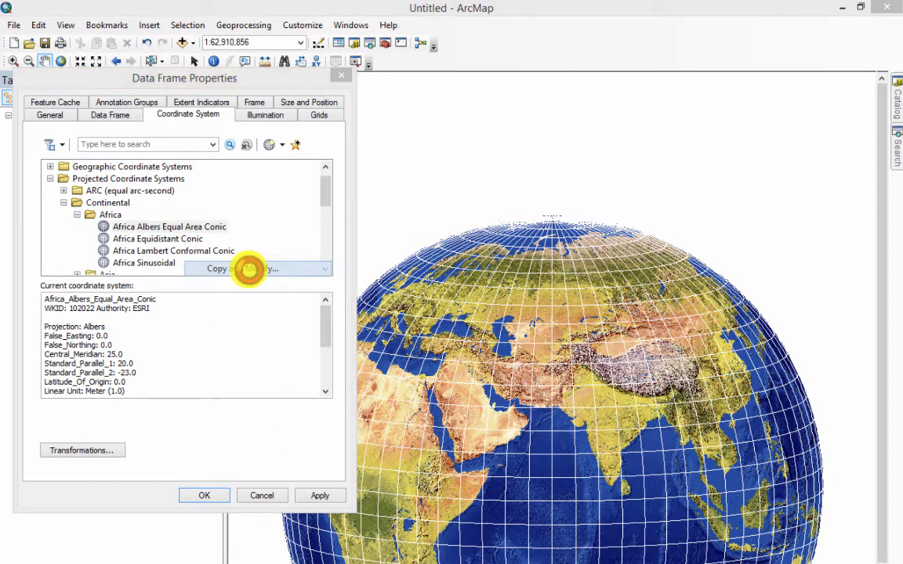
{"action": "left_click", "coordinate": [272, 145]}
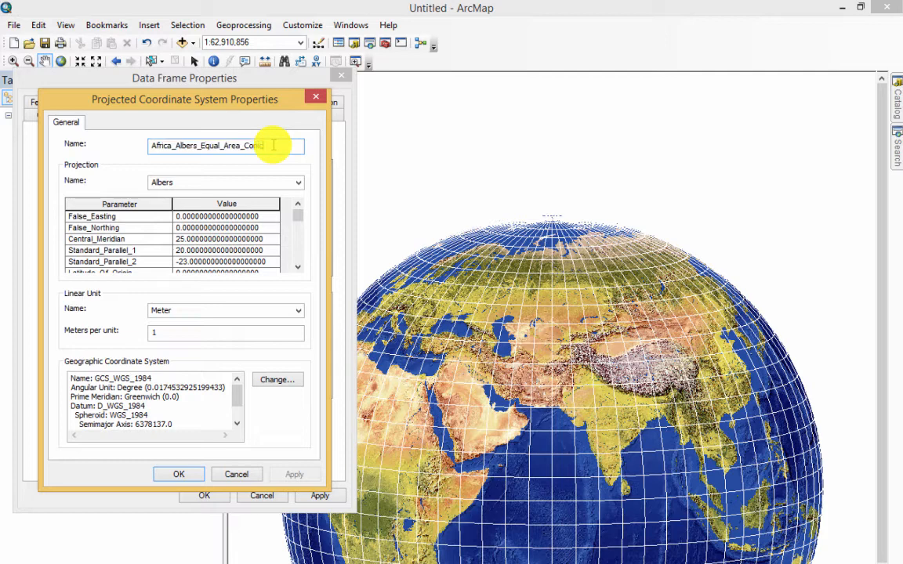
{"action": "left_click_drag", "start_coordinate": [277, 145], "coordinate": [73, 145]}
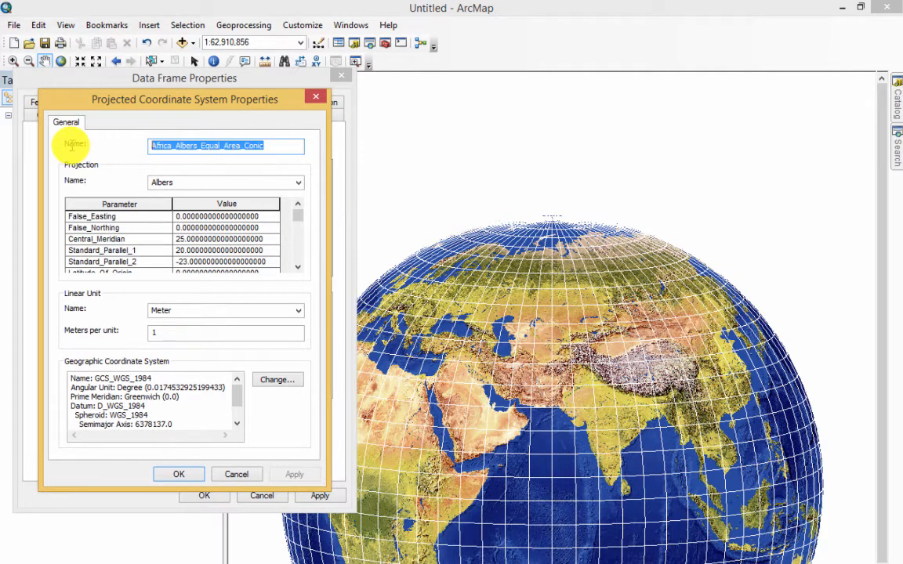
{"action": "type", "text": "Ian's a"}
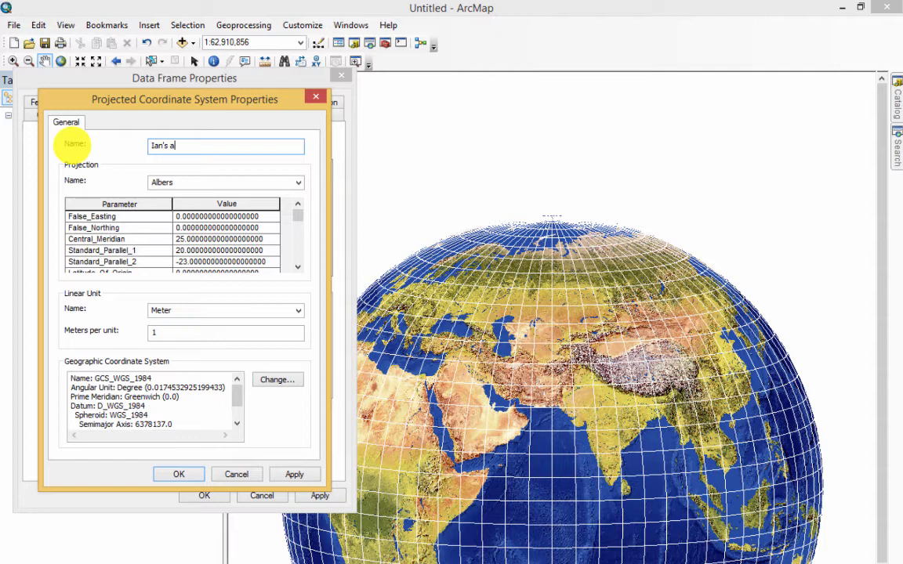
{"action": "key", "text": "BackSpace"}
{"action": "type", "text": "Distorted Ab"}
{"action": "type", "text": "bers"}
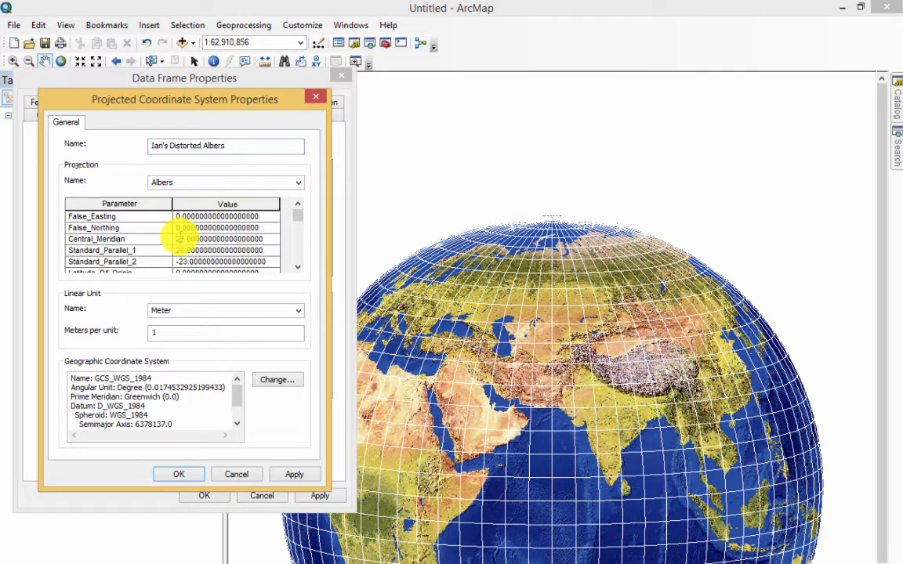
Step: Set the copy's Central_Meridian to 47, Standard_Parallel_1 to 14 and Standard_Parallel_2 to 8
{"action": "left_click", "coordinate": [179, 238]}
{"action": "left_click_drag", "start_coordinate": [185, 238], "coordinate": [178, 238]}
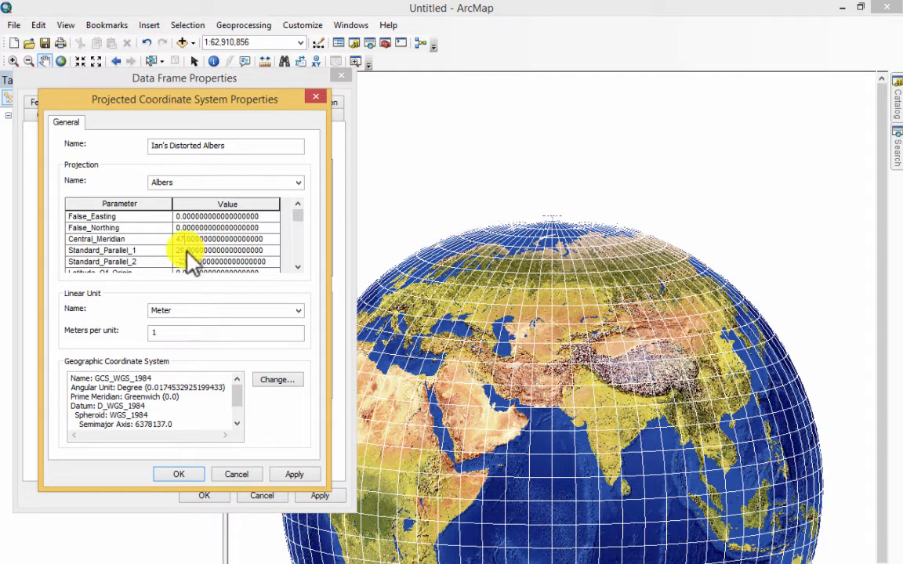
{"action": "left_click_drag", "start_coordinate": [185, 250], "coordinate": [163, 251]}
{"action": "type", "text": "14"}
{"action": "left_click_drag", "start_coordinate": [188, 262], "coordinate": [165, 262]}
{"action": "type", "text": "8."}
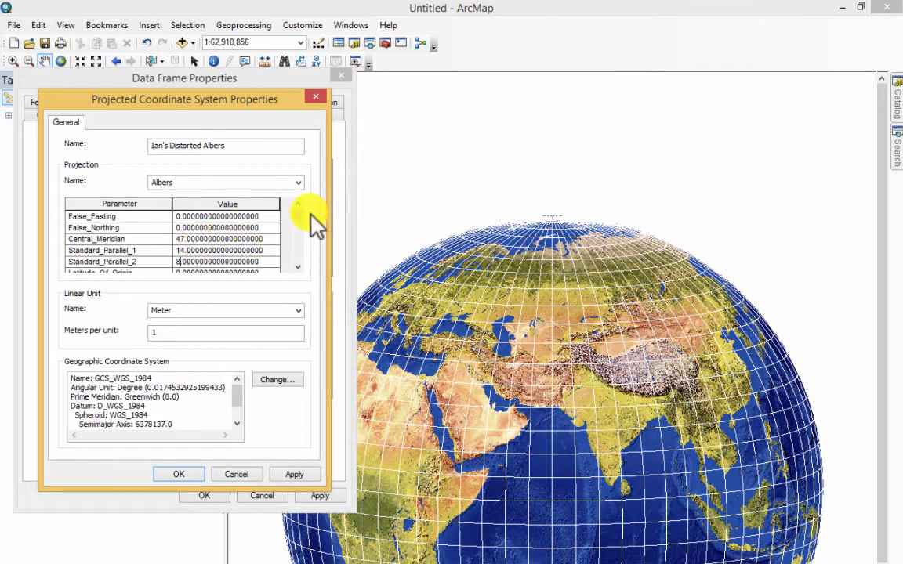
Step: Save the custom Distorted Albers coordinate system and apply it to the data frame
{"action": "left_click", "coordinate": [285, 476]}
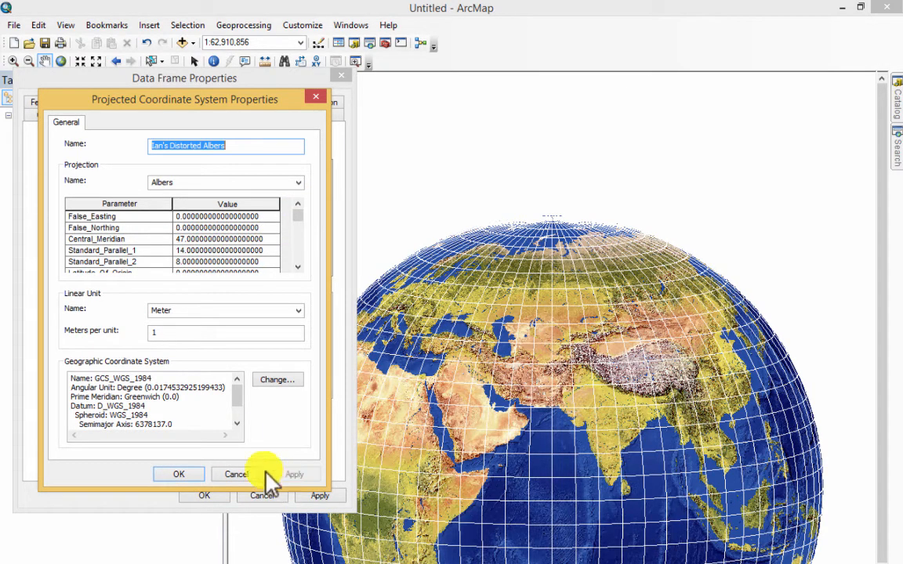
{"action": "left_click", "coordinate": [166, 474]}
{"action": "left_click", "coordinate": [316, 495]}
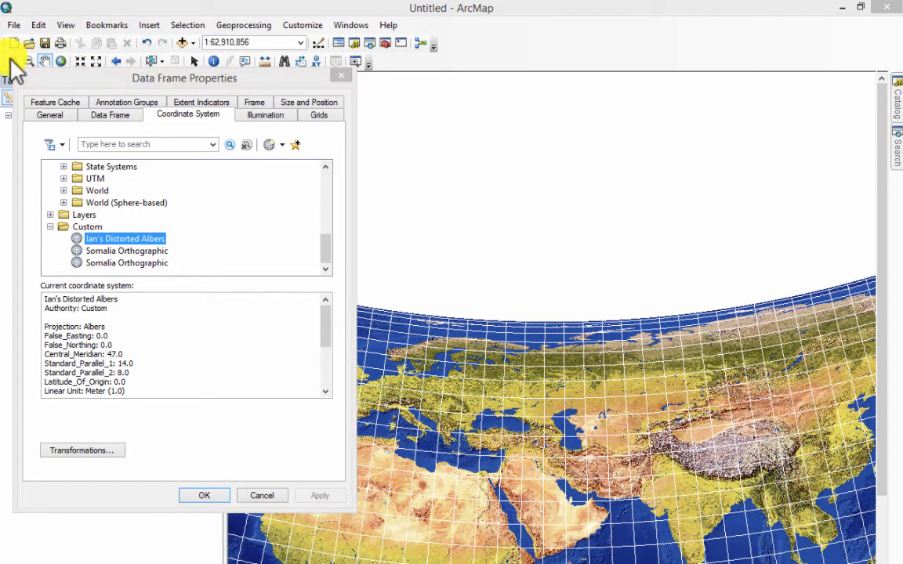
Step: Accept the data frame properties and zoom the map in on Somalia and the Horn of Africa
{"action": "key", "text": "Return"}
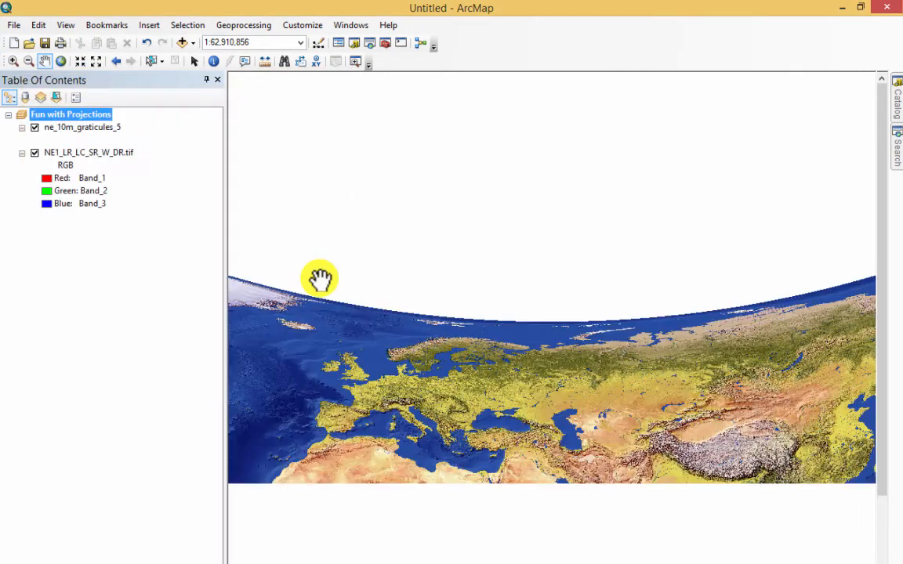
{"action": "left_click", "coordinate": [12, 61]}
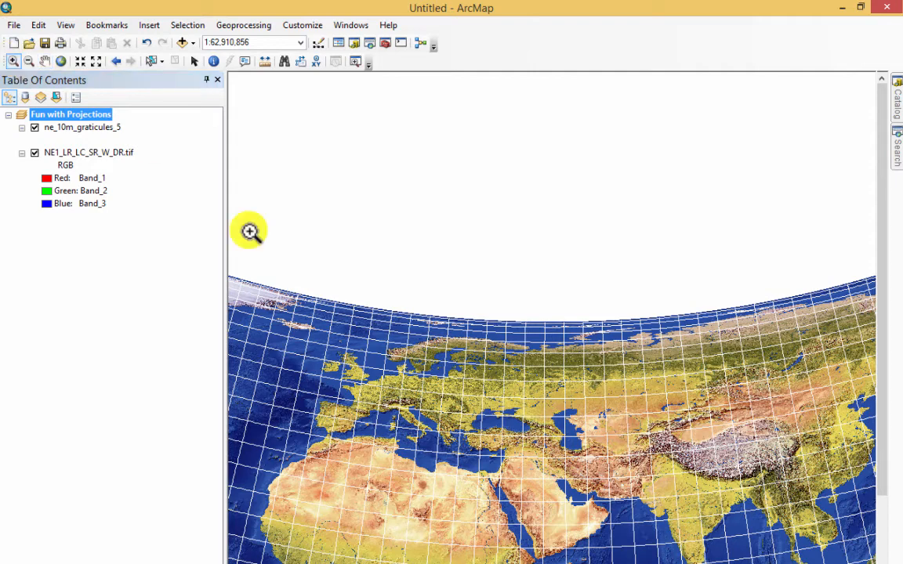
{"action": "left_click_drag", "start_coordinate": [510, 544], "coordinate": [578, 561]}
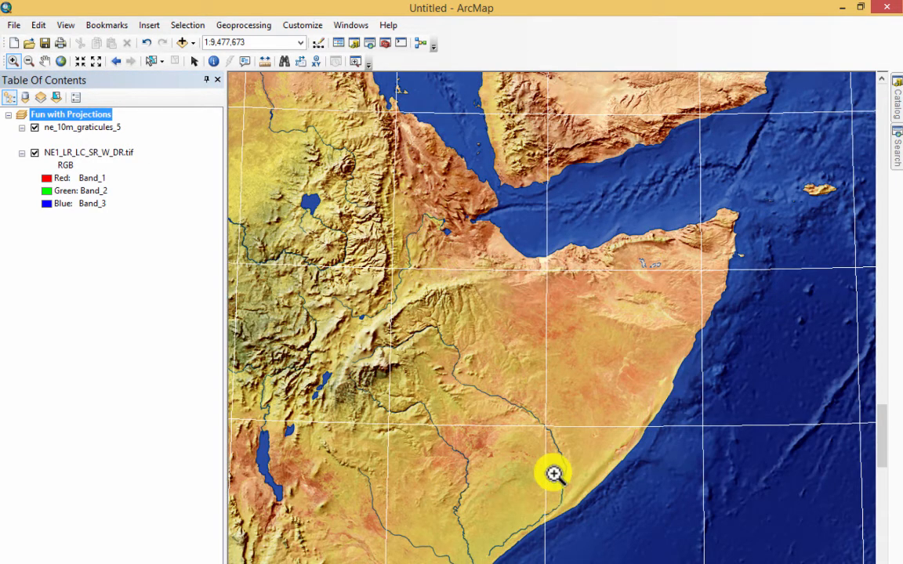